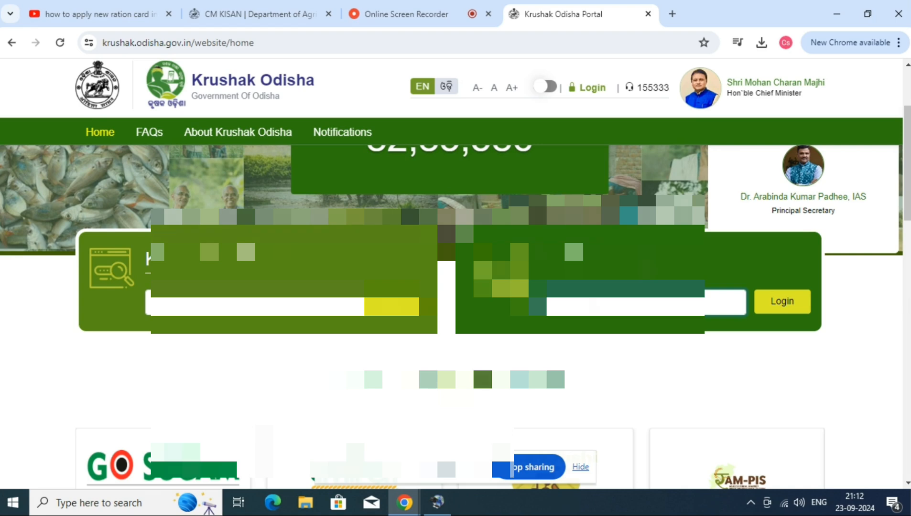
# Log in to the Krushak Odisha portal with the farmer's Aadhaar number.
pyautogui.click(802, 302)
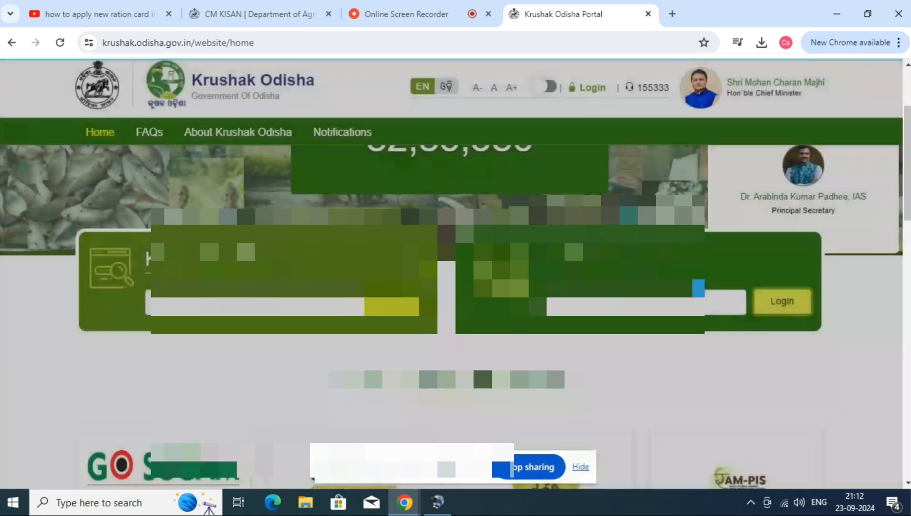
pyautogui.scroll(-1, 645, 287)
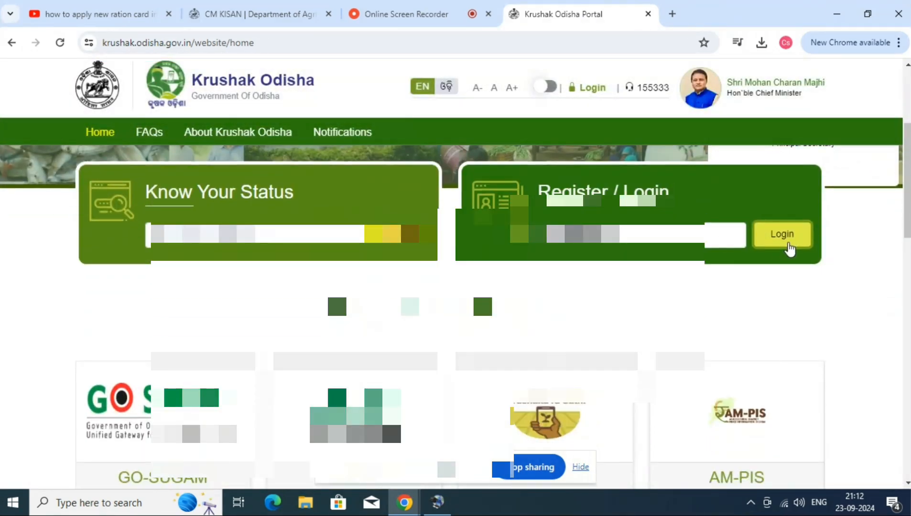
pyautogui.click(788, 239)
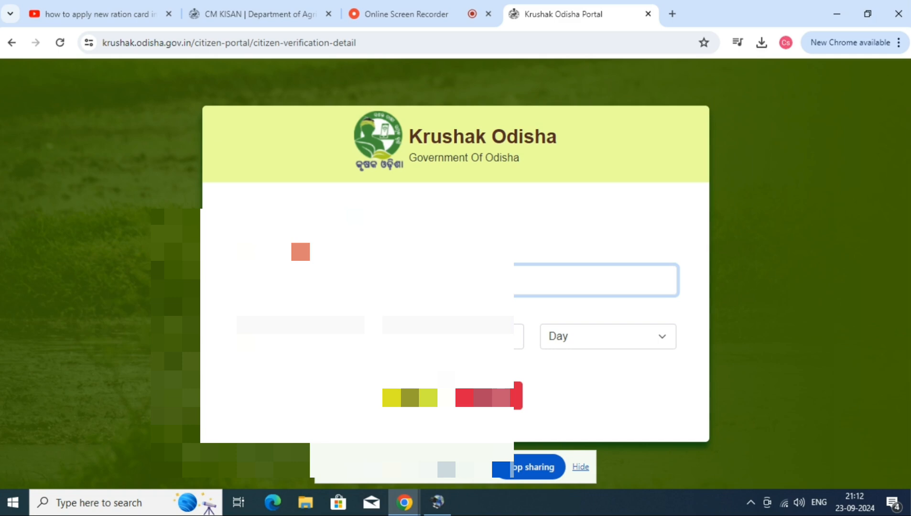
# Select the farmer's date of birth by year, month and day, and submit the login.
pyautogui.click(335, 326)
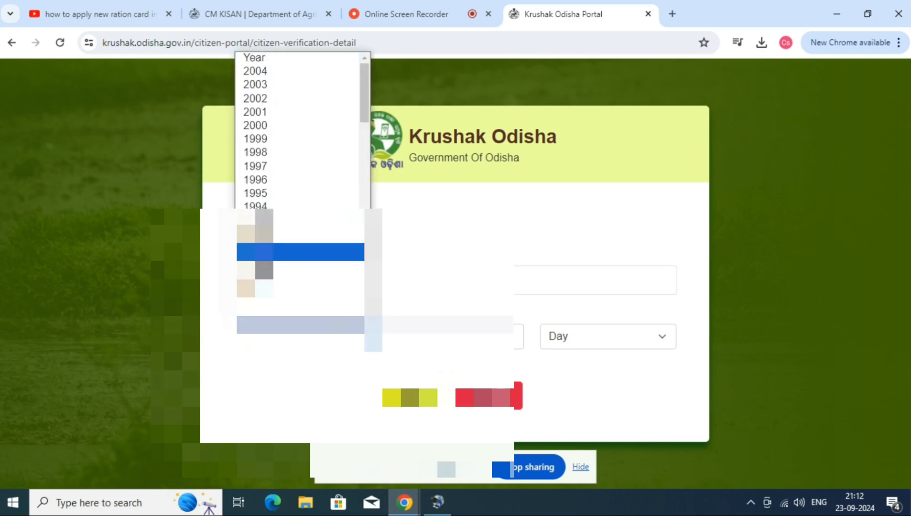
pyautogui.scroll(-1, 301, 267)
pyautogui.scroll(-5, 284, 201)
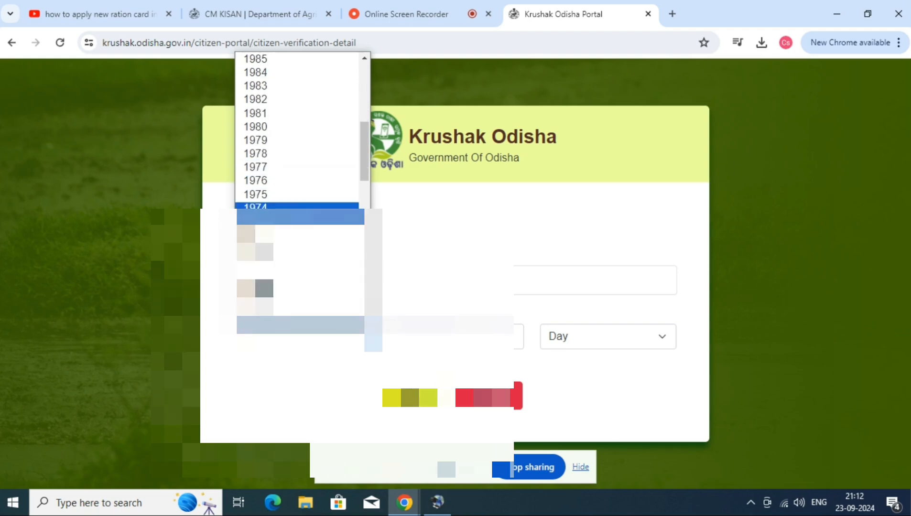
pyautogui.click(284, 252)
pyautogui.click(447, 342)
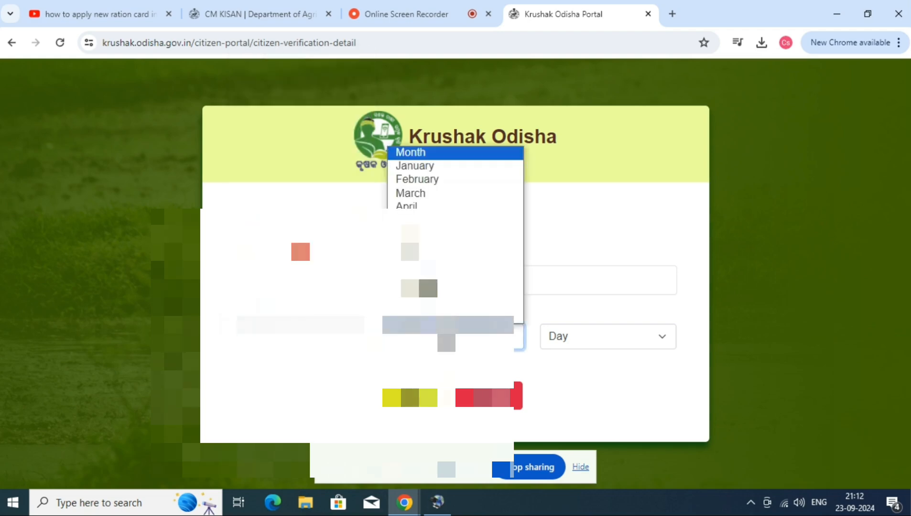
pyautogui.click(446, 218)
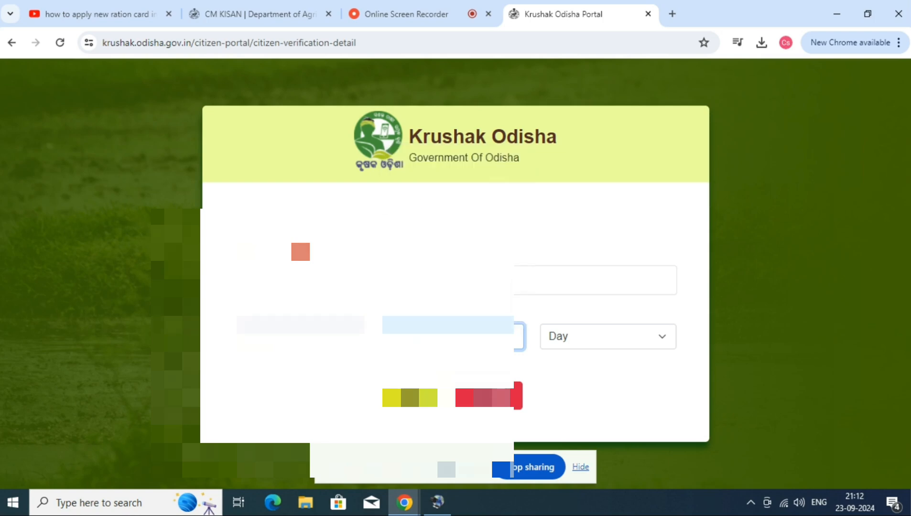
pyautogui.click(610, 341)
pyautogui.scroll(-4, 604, 175)
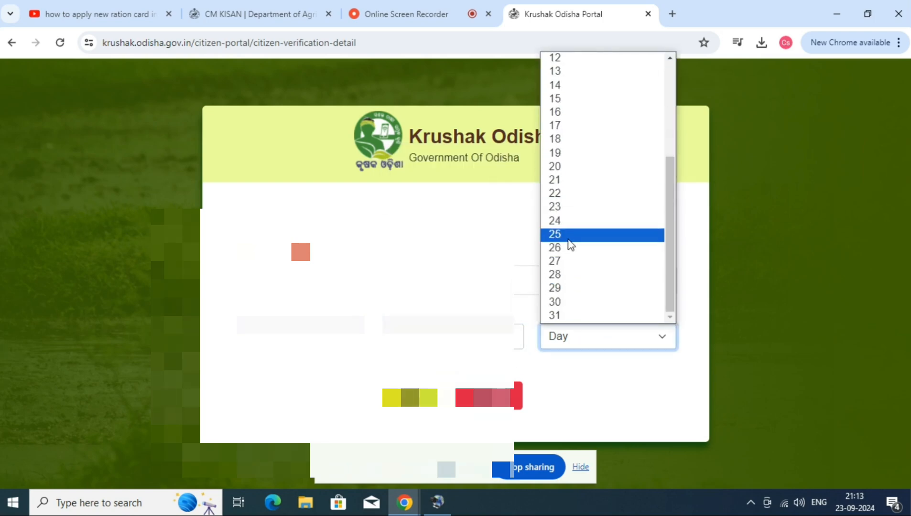
pyautogui.click(567, 235)
pyautogui.click(437, 297)
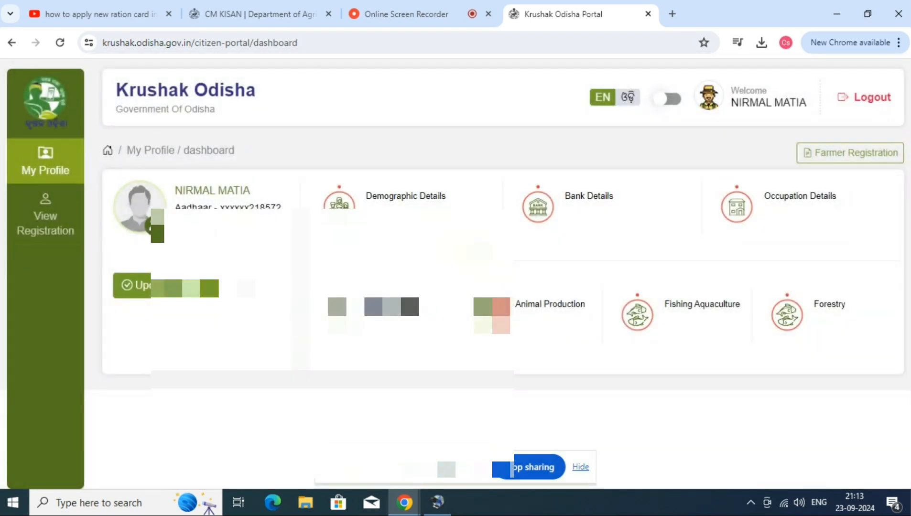
# Open the demographic details form and choose Male as the gender.
pyautogui.click(169, 288)
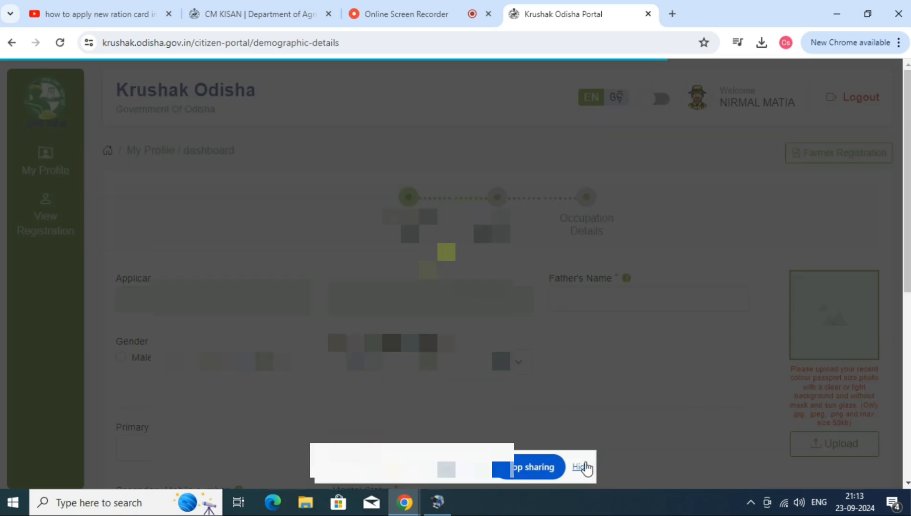
pyautogui.click(583, 467)
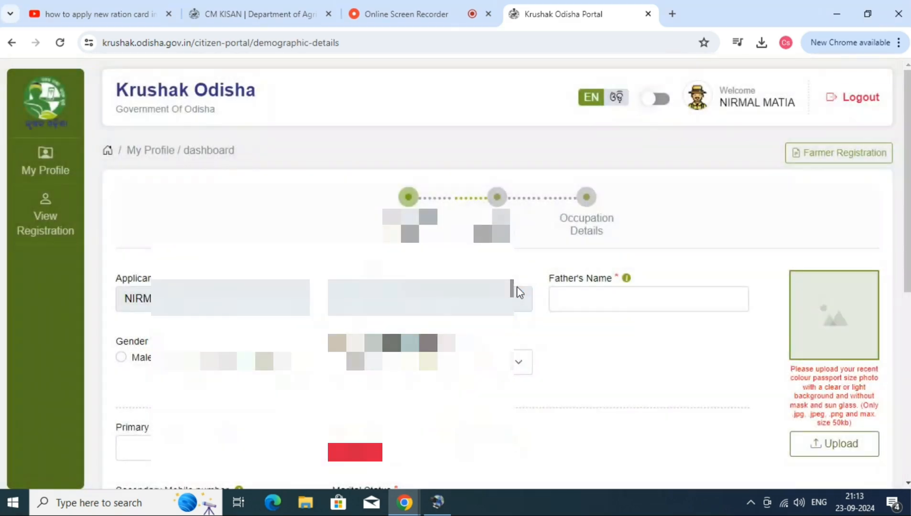
pyautogui.click(603, 306)
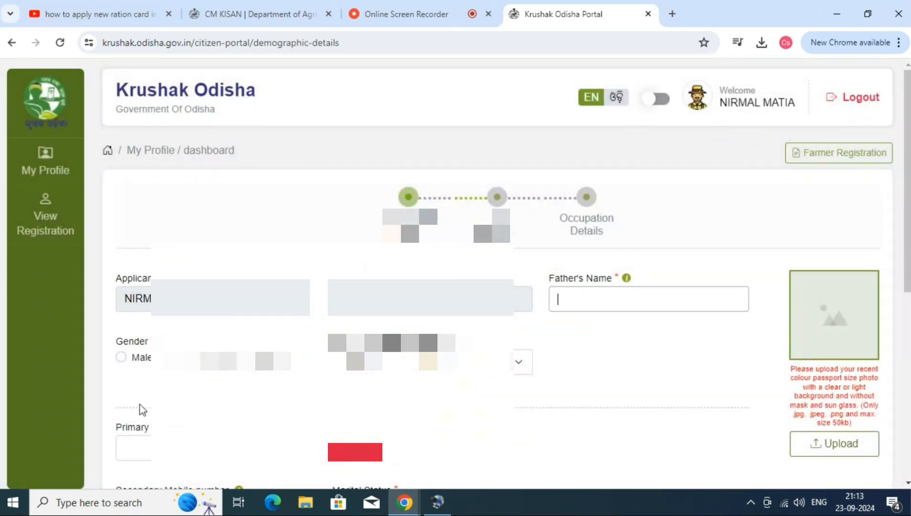
pyautogui.click(118, 358)
pyautogui.scroll(-2, 119, 364)
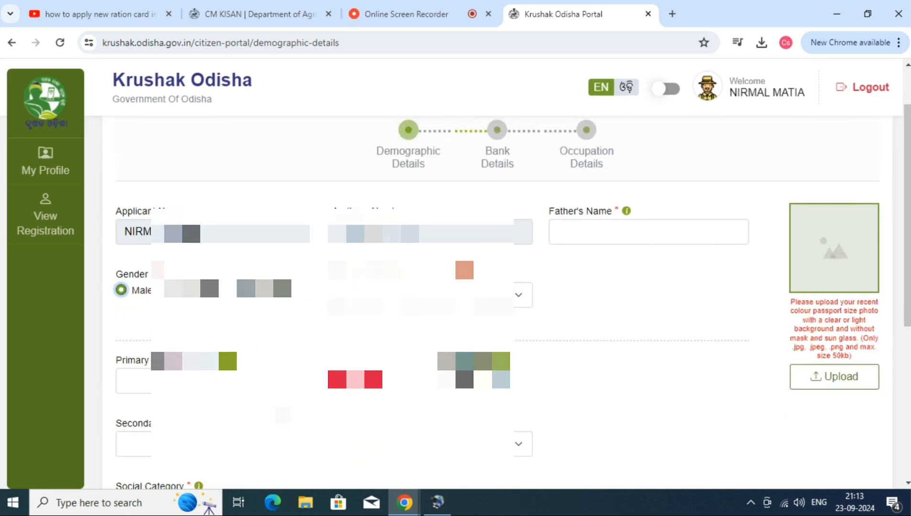
# Enter the farmer's primary mobile number.
pyautogui.click(133, 381)
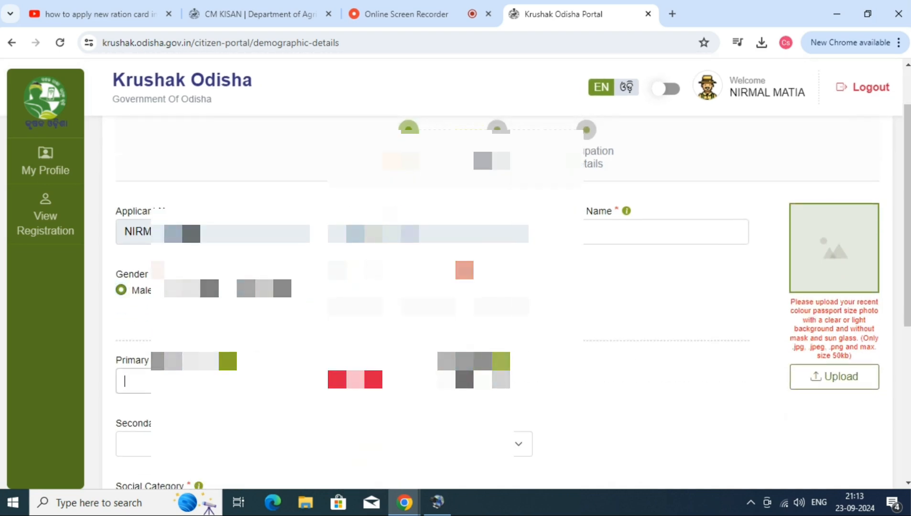
pyautogui.write('76570')
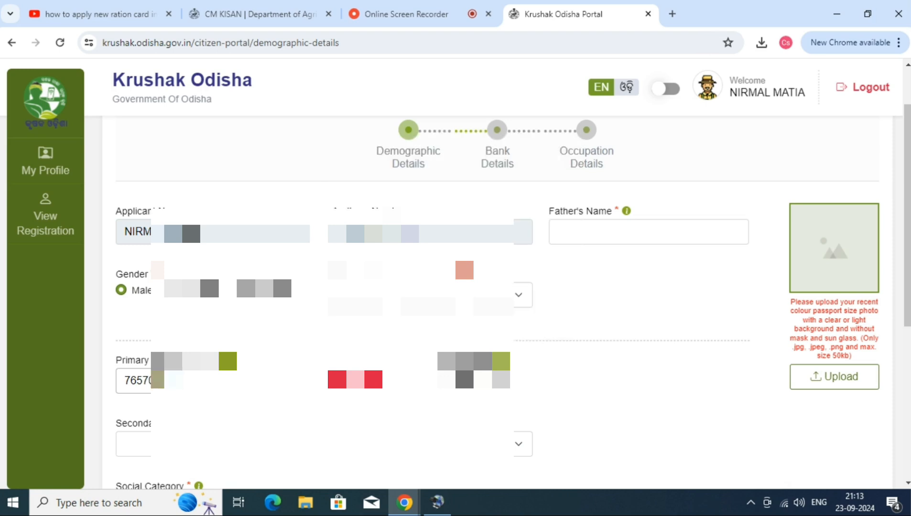
# Try to verify the primary mobile number through OTP validation.
pyautogui.click(356, 382)
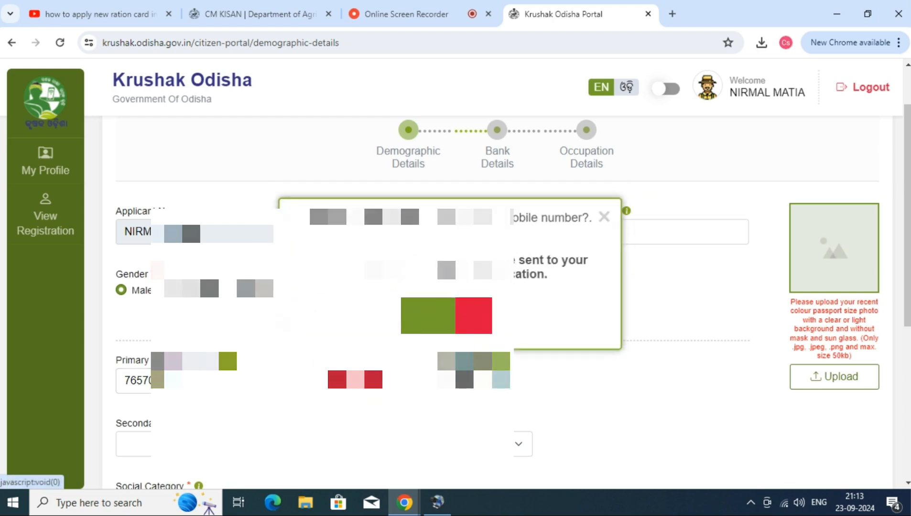
pyautogui.click(427, 316)
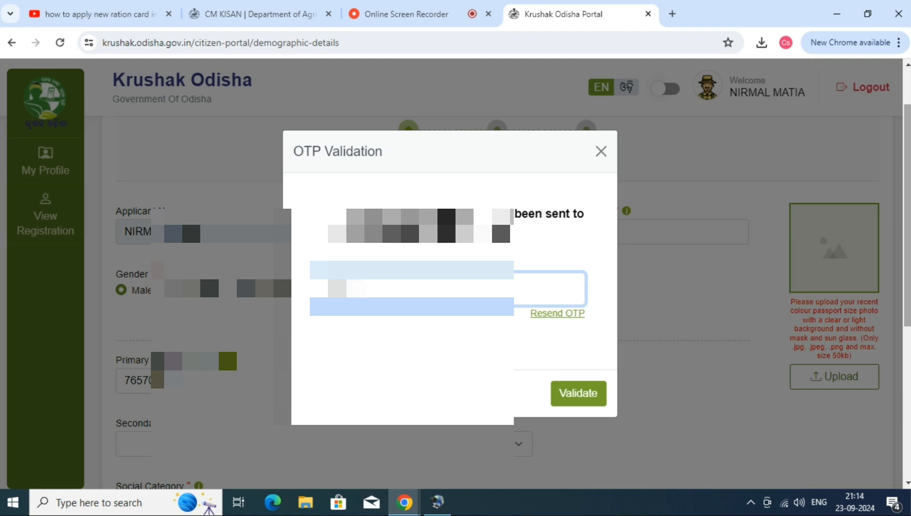
pyautogui.scroll(-3, 519, 227)
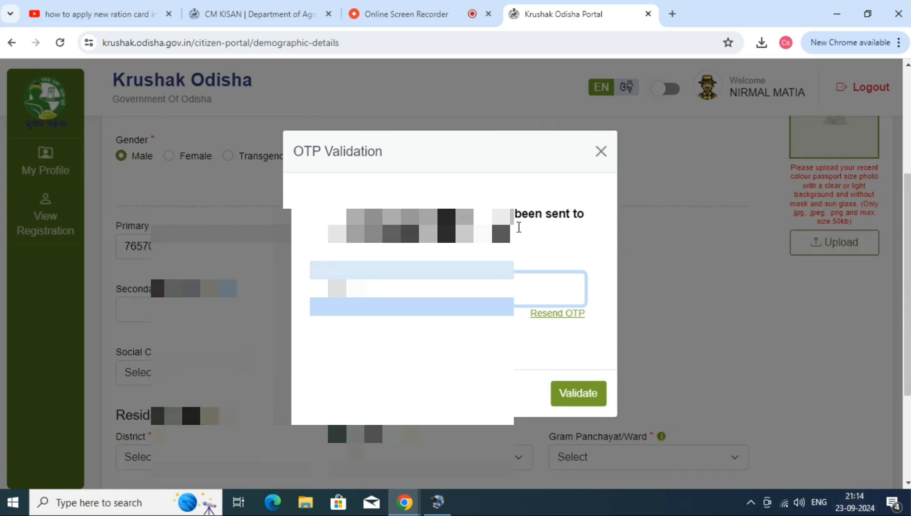
pyautogui.click(575, 395)
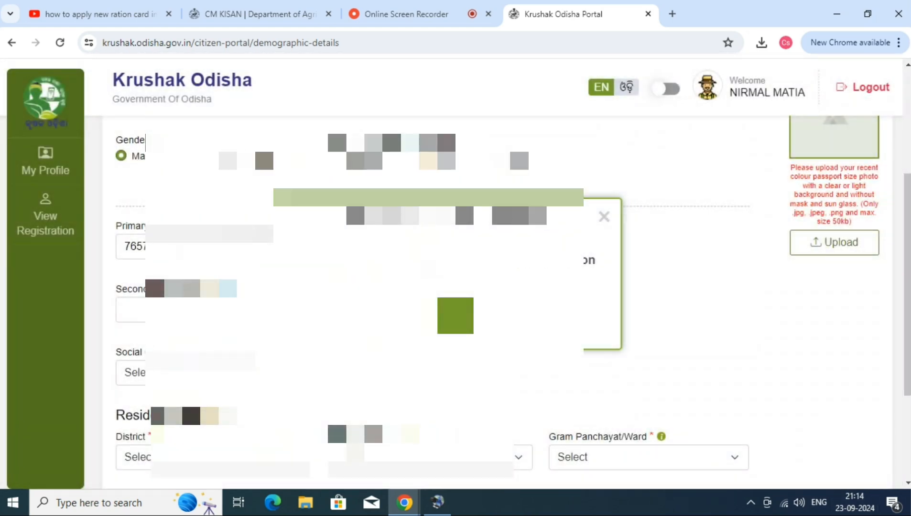
pyautogui.click(209, 308)
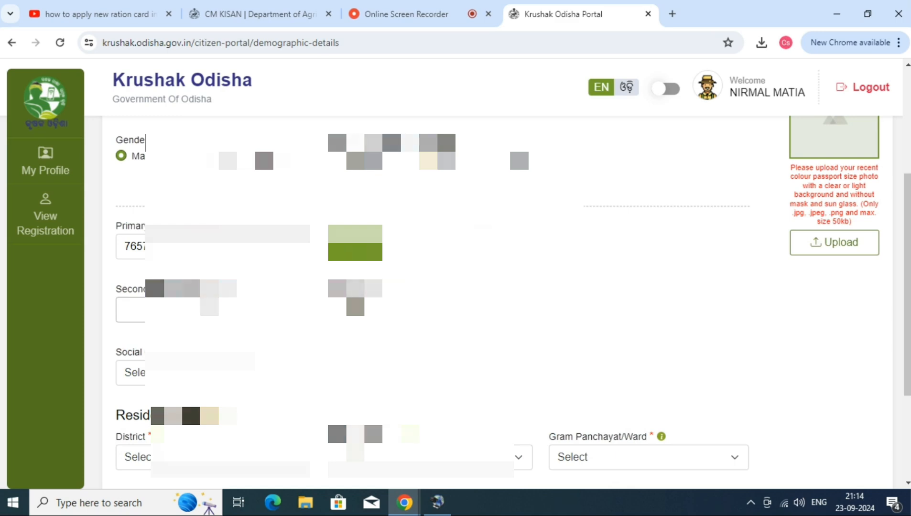
# Copy the primary mobile number into the secondary mobile number field.
pyautogui.doubleClick(163, 246)
pyautogui.hotkey('ctrl', 'c')
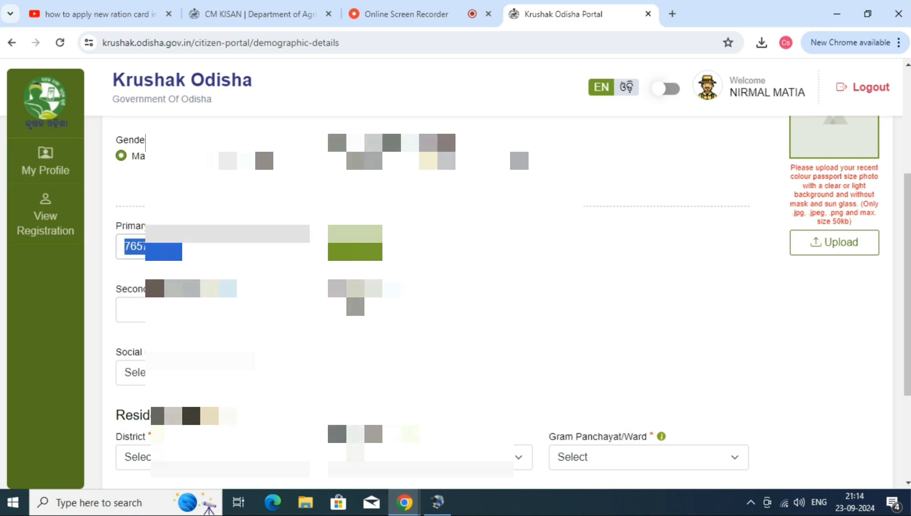
pyautogui.click(174, 307)
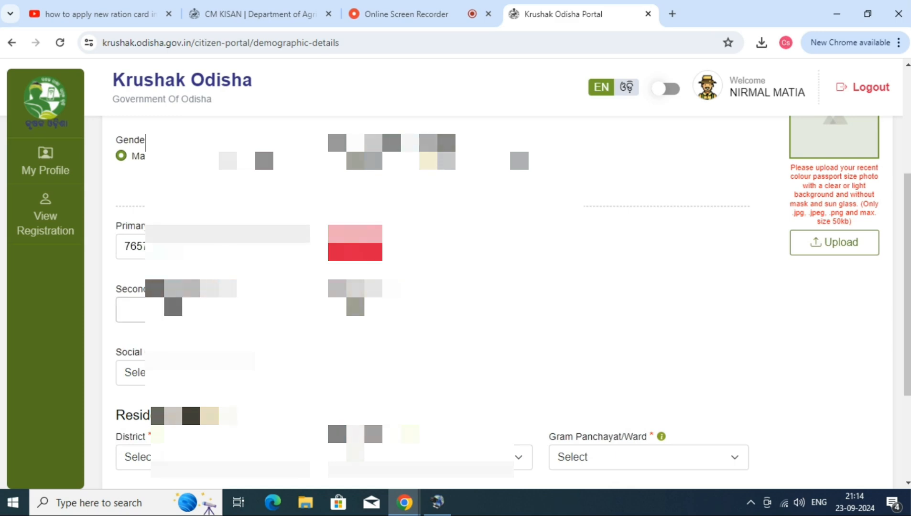
pyautogui.hotkey('ctrl', 'v')
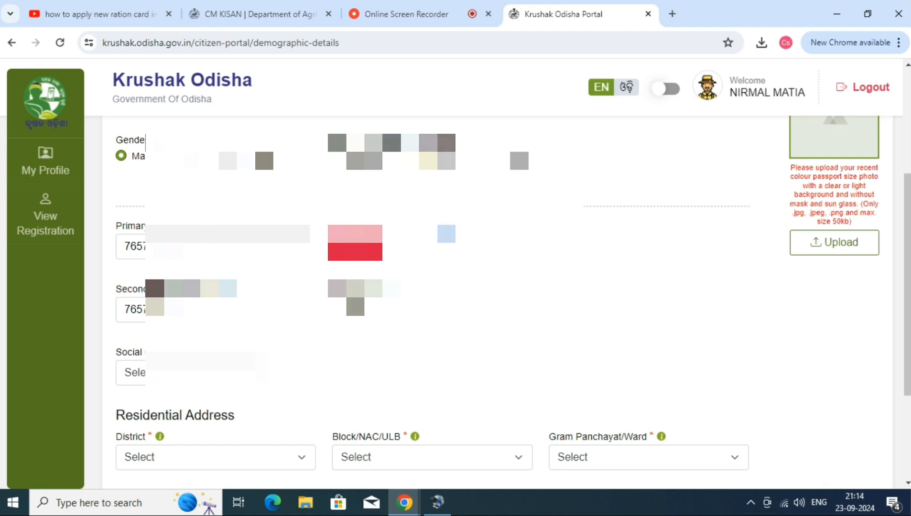
# Enter the father's name in the Father's Name field.
pyautogui.scroll(3, 710, 287)
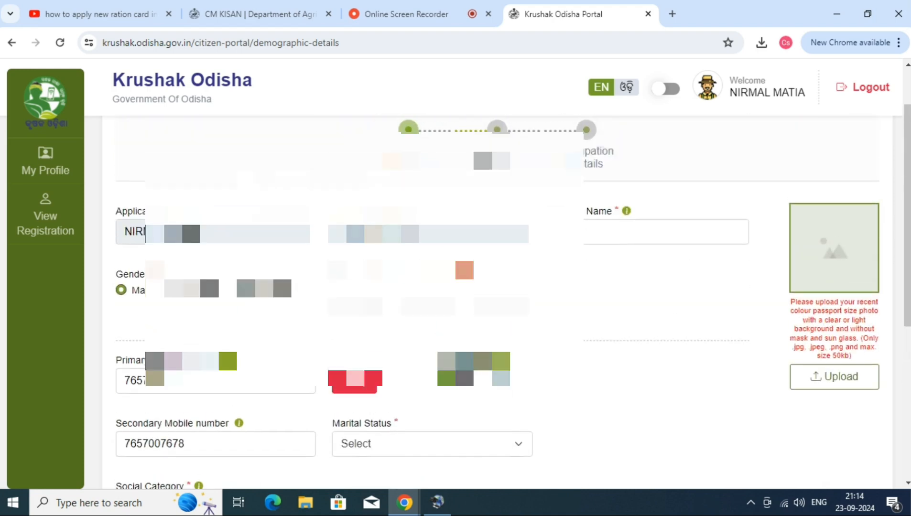
pyautogui.click(642, 234)
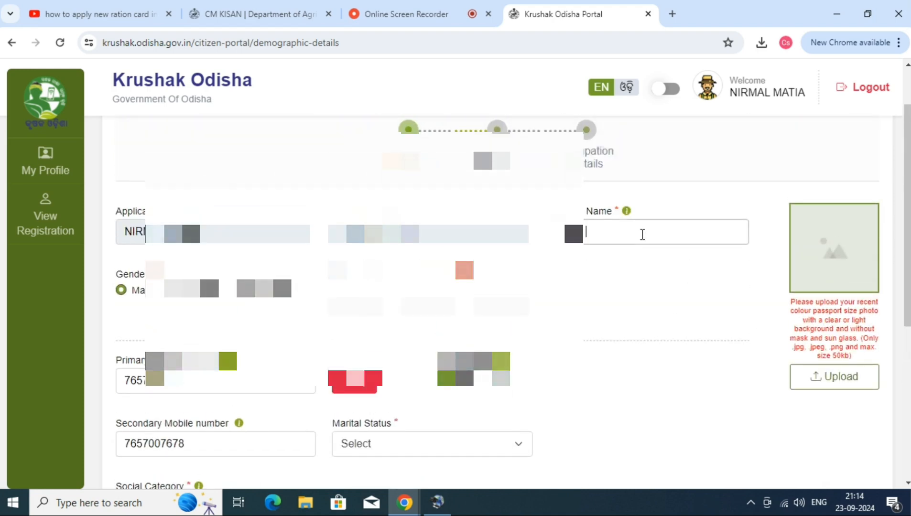
pyautogui.write('MATIA')
# Verify the primary mobile number by validating the OTP sent to it.
pyautogui.scroll(2, 586, 279)
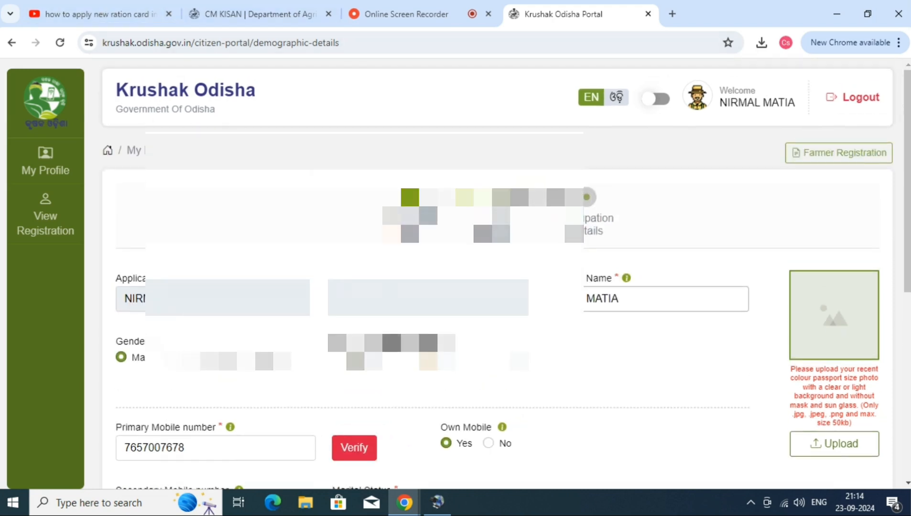
pyautogui.scroll(-2, 646, 222)
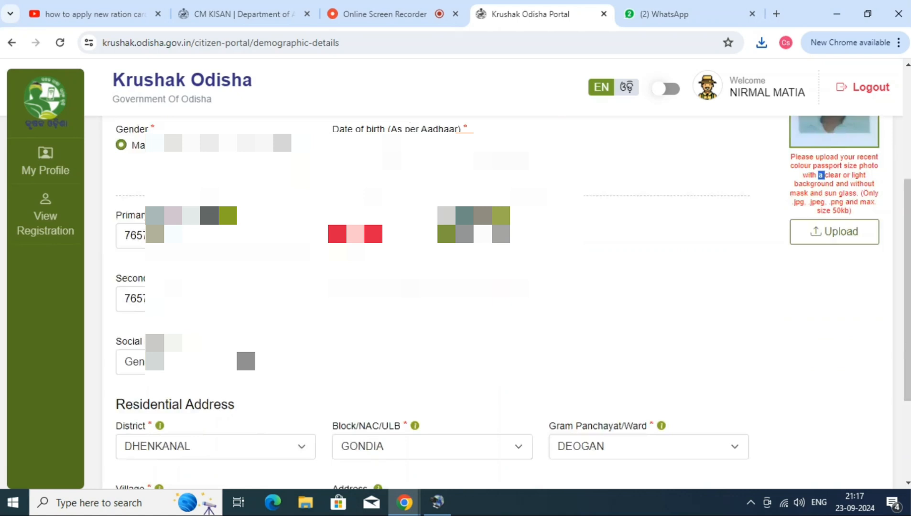
pyautogui.scroll(-3, 244, 345)
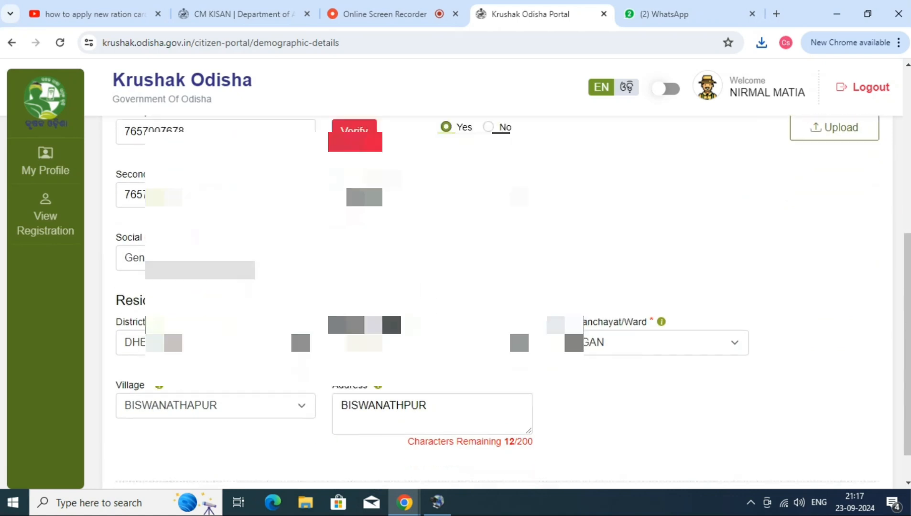
pyautogui.click(464, 471)
pyautogui.click(455, 323)
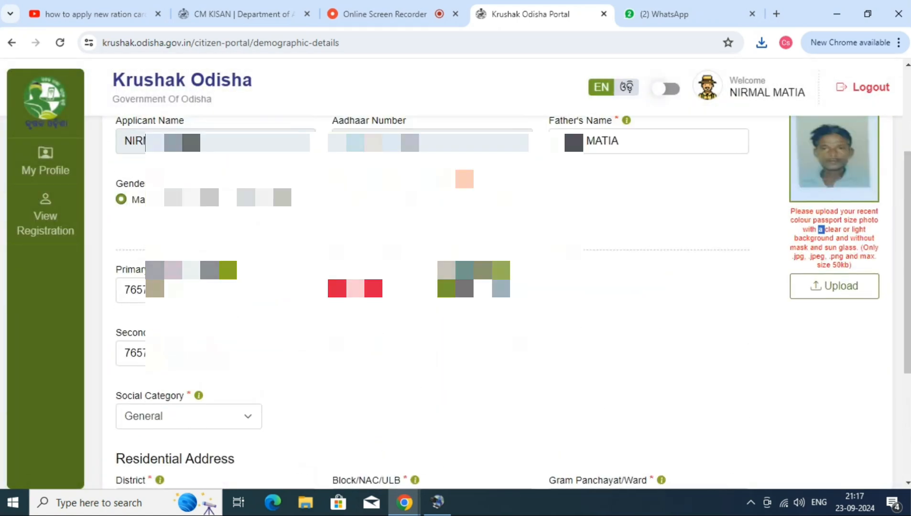
pyautogui.click(355, 289)
pyautogui.click(427, 319)
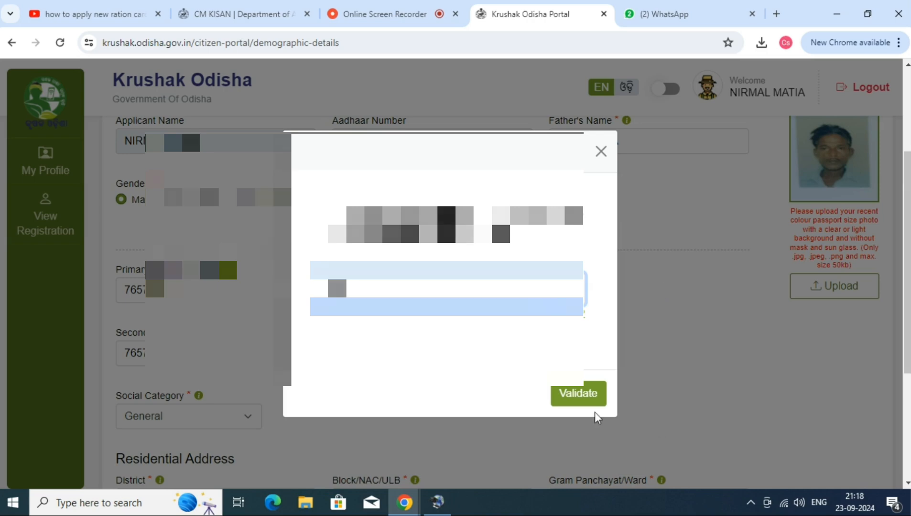
pyautogui.click(582, 397)
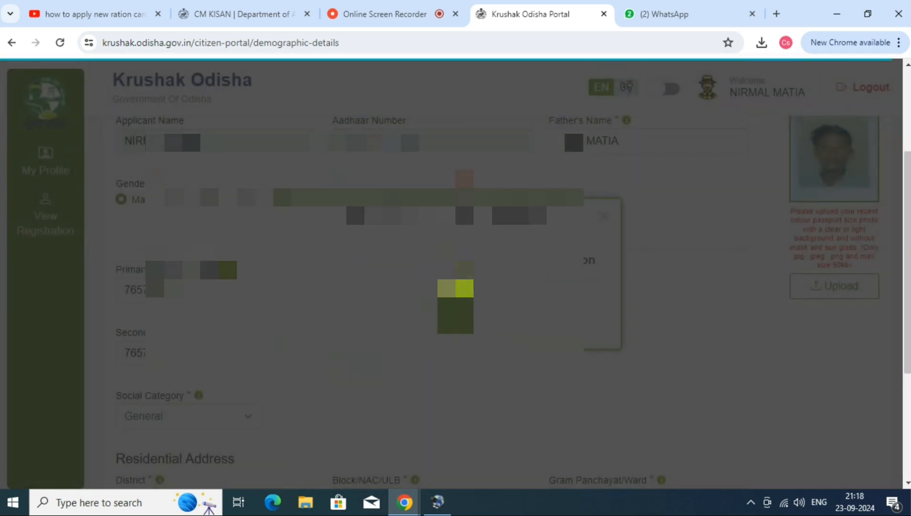
pyautogui.click(450, 318)
# Save and continue the demographic details, confirming registration with the given details.
pyautogui.scroll(2, 393, 329)
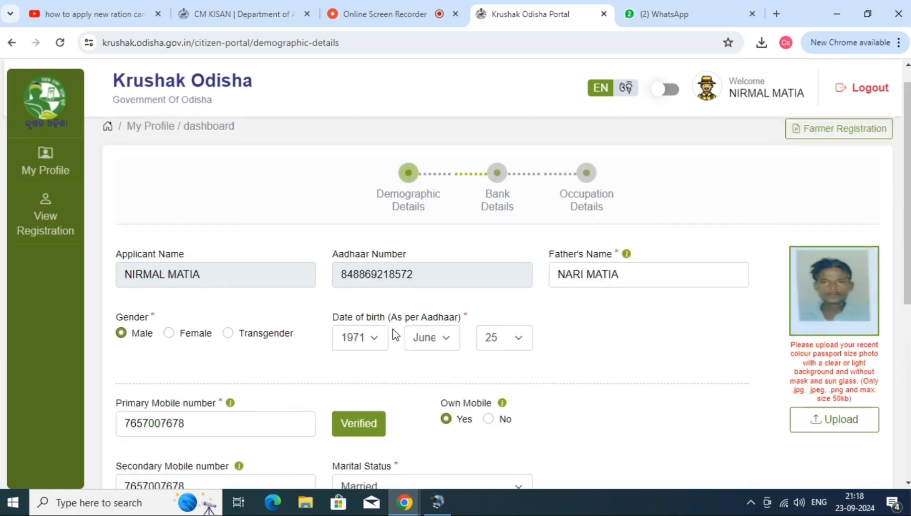
pyautogui.scroll(-5, 393, 318)
pyautogui.click(490, 463)
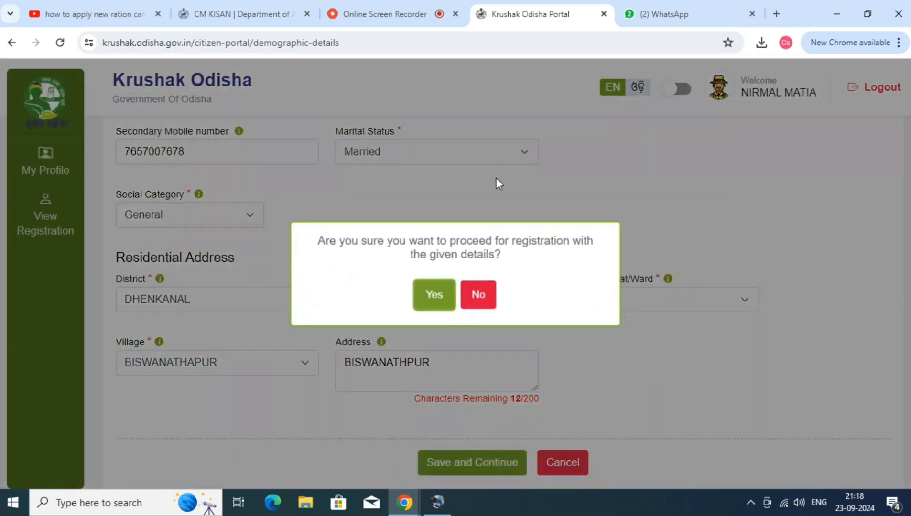
pyautogui.click(434, 295)
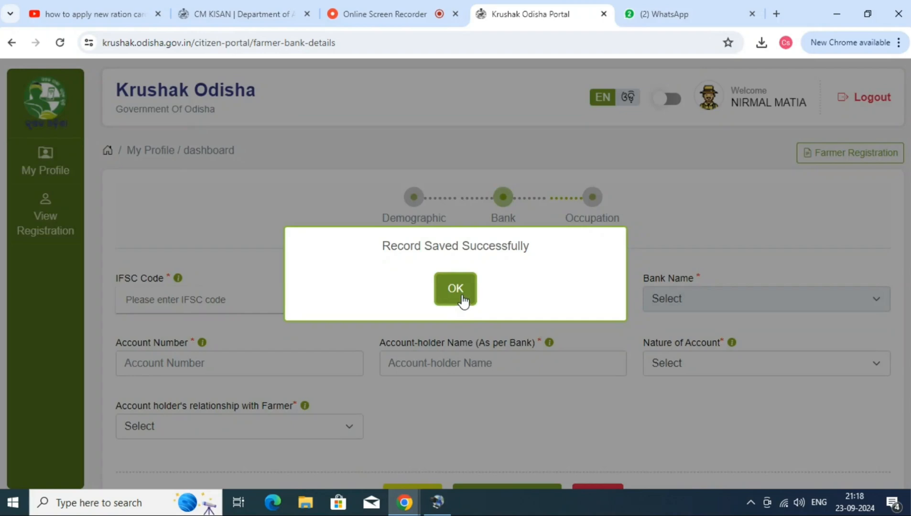
pyautogui.click(463, 300)
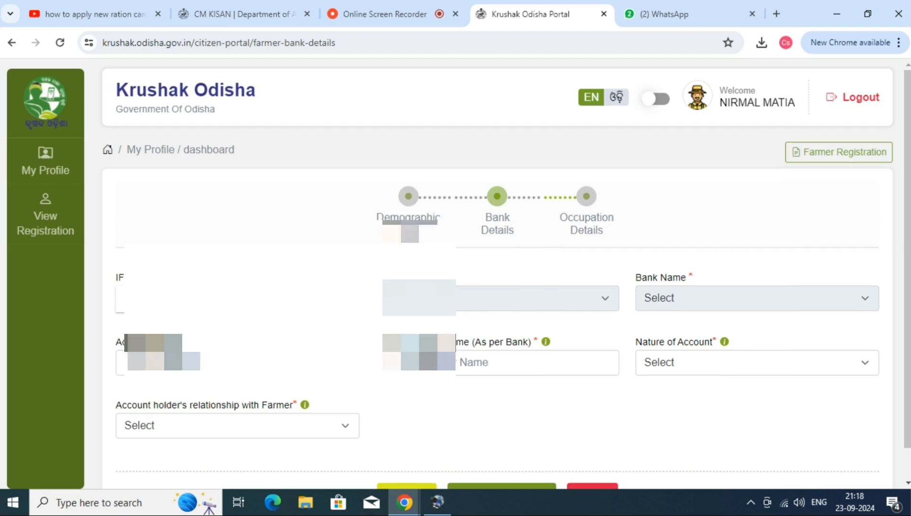
# Choose the bank branch IFSC by searching for 001224 in the IFSC list.
pyautogui.scroll(-1, 572, 401)
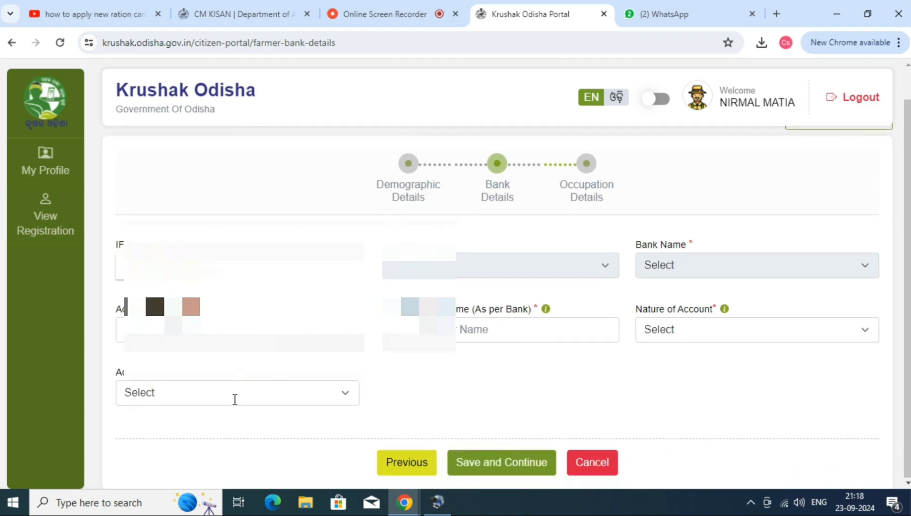
pyautogui.click(234, 398)
pyautogui.click(234, 392)
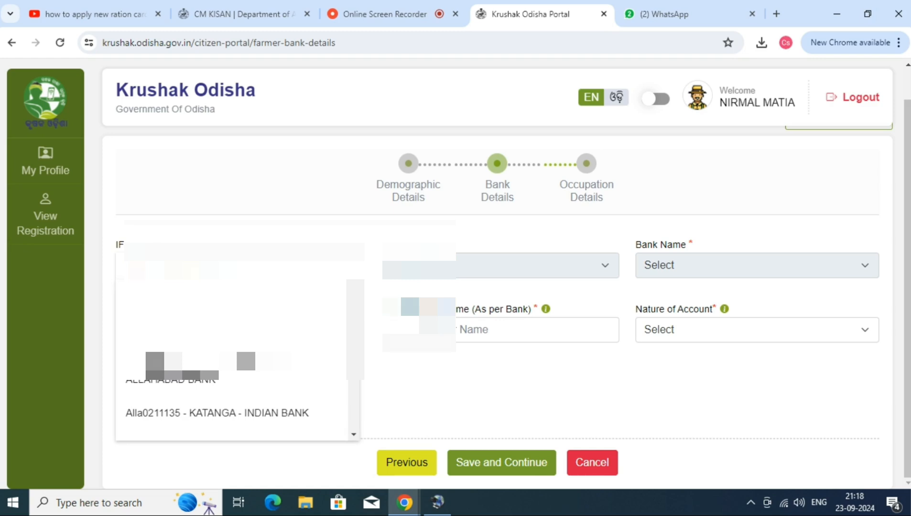
pyautogui.scroll(-10, 244, 345)
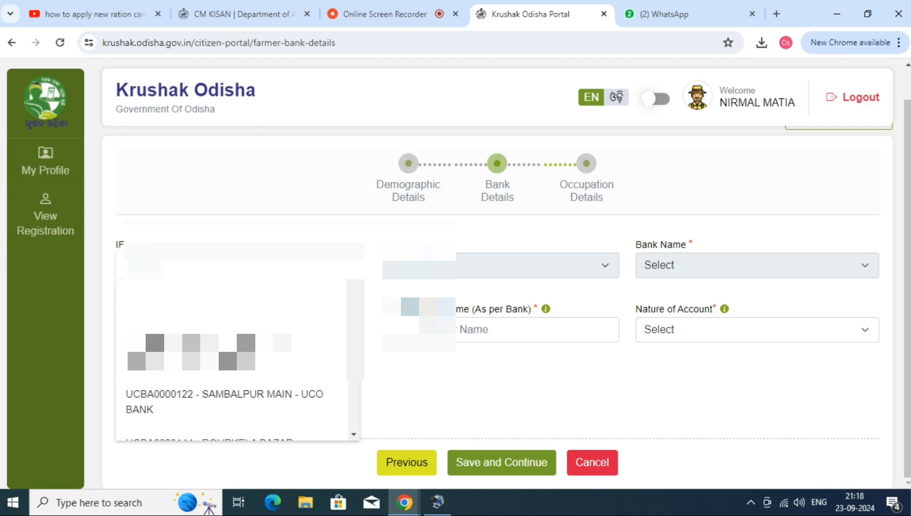
pyautogui.write('001224')
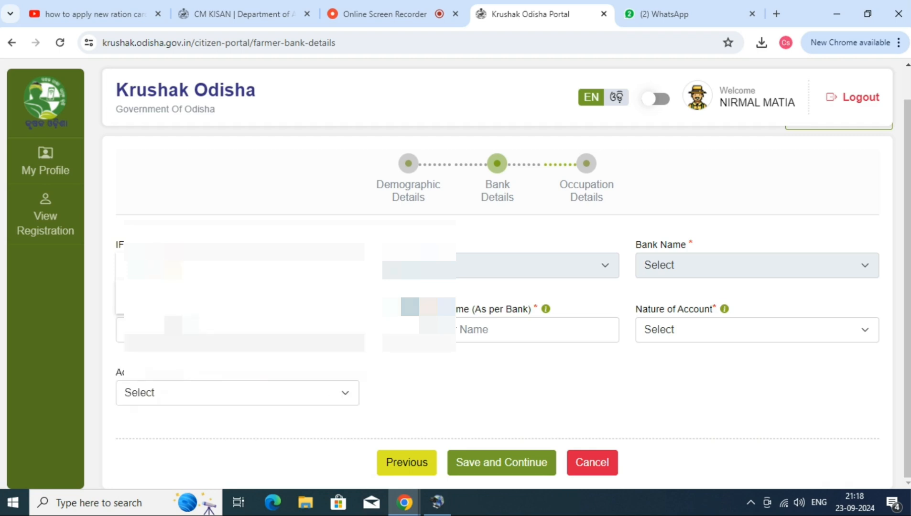
pyautogui.press('Return')
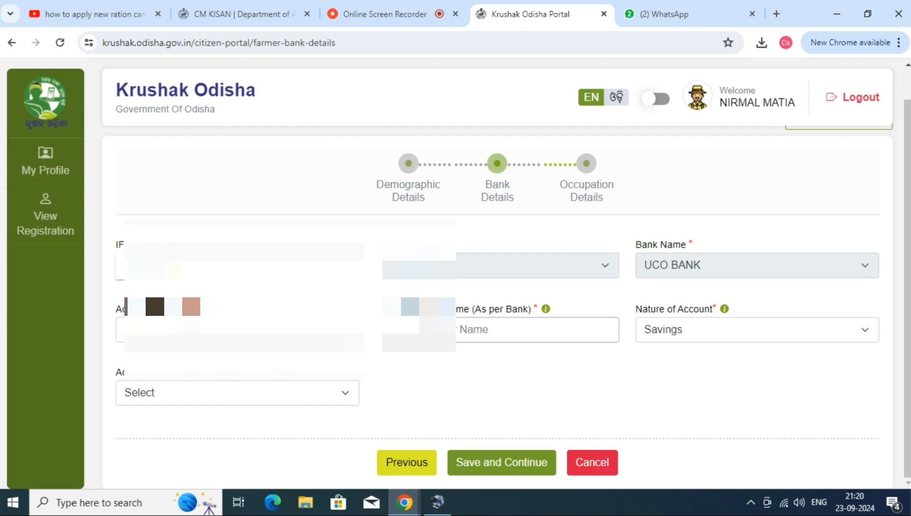
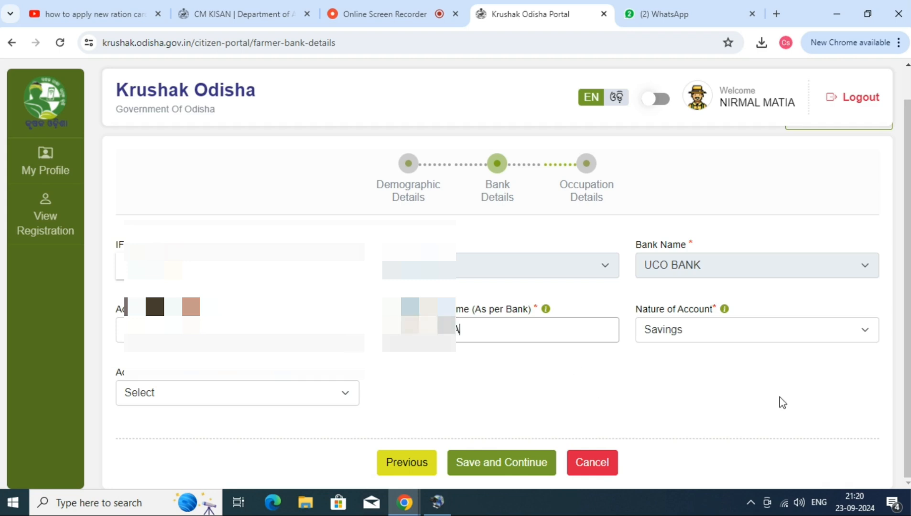
# Set the account holder's relationship with the farmer to Self, then save and continue, confirming the registration.
pyautogui.click(159, 400)
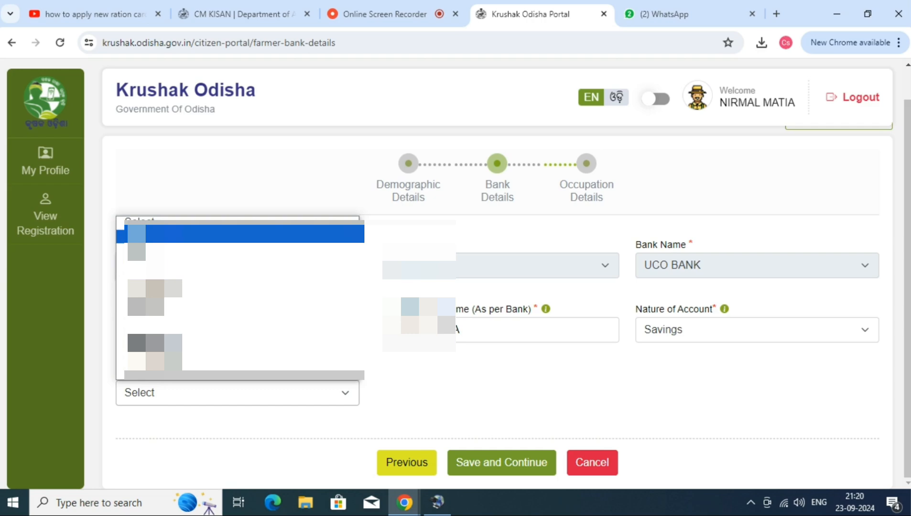
pyautogui.click(163, 236)
pyautogui.click(501, 470)
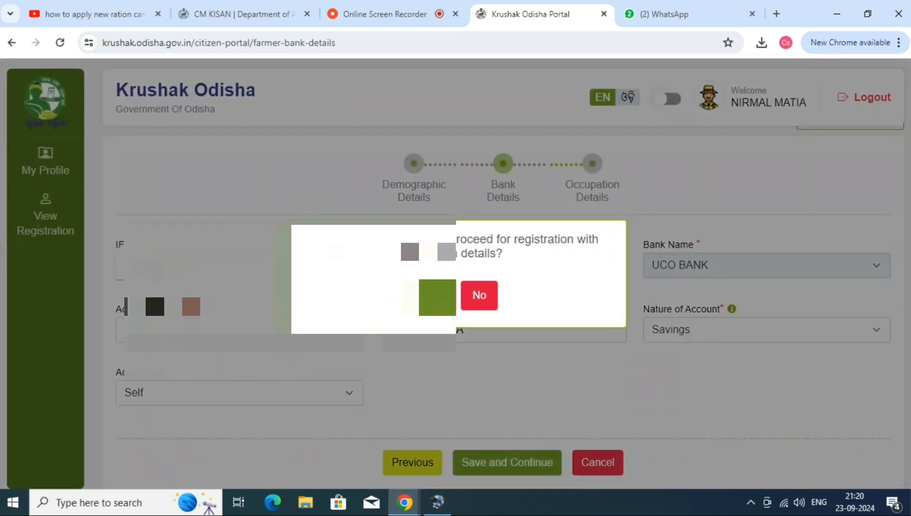
pyautogui.click(437, 299)
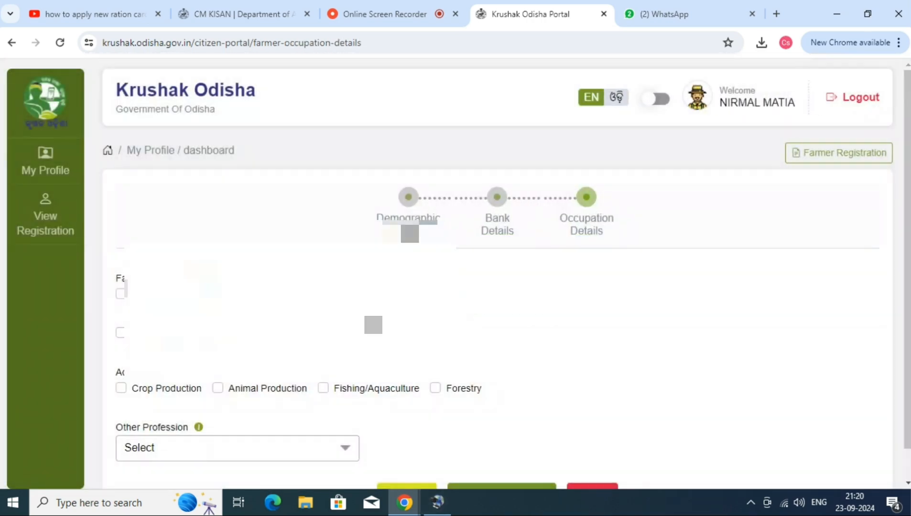
# Set the type of crop cultivator to Land Holder.
pyautogui.click(446, 306)
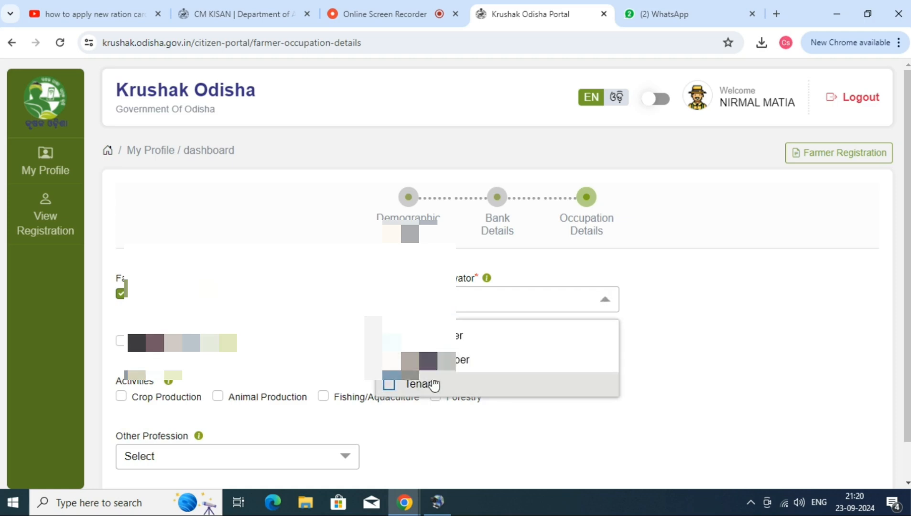
pyautogui.scroll(-1, 446, 330)
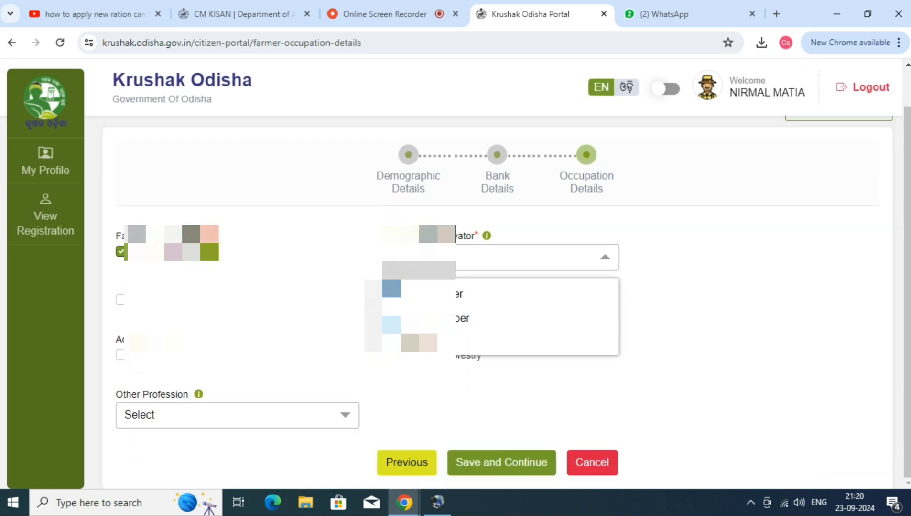
pyautogui.click(282, 306)
# Tick Agricultural Labourer with labourer type Main, and tick the Crop Production activity.
pyautogui.click(121, 300)
pyautogui.click(502, 326)
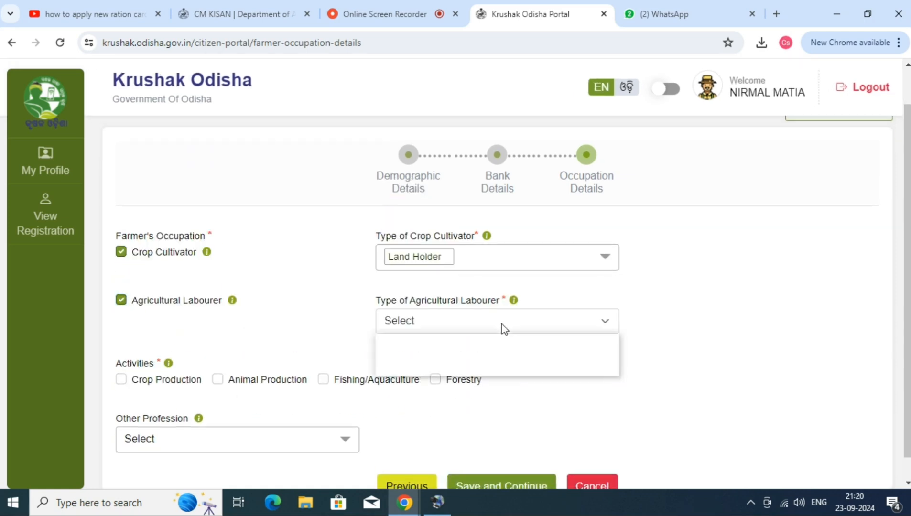
pyautogui.click(427, 356)
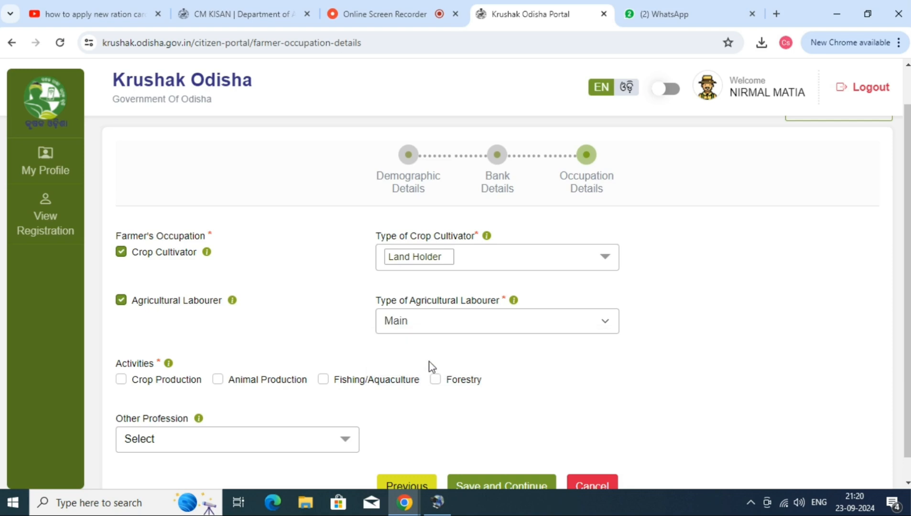
pyautogui.scroll(-1, 430, 361)
pyautogui.click(175, 410)
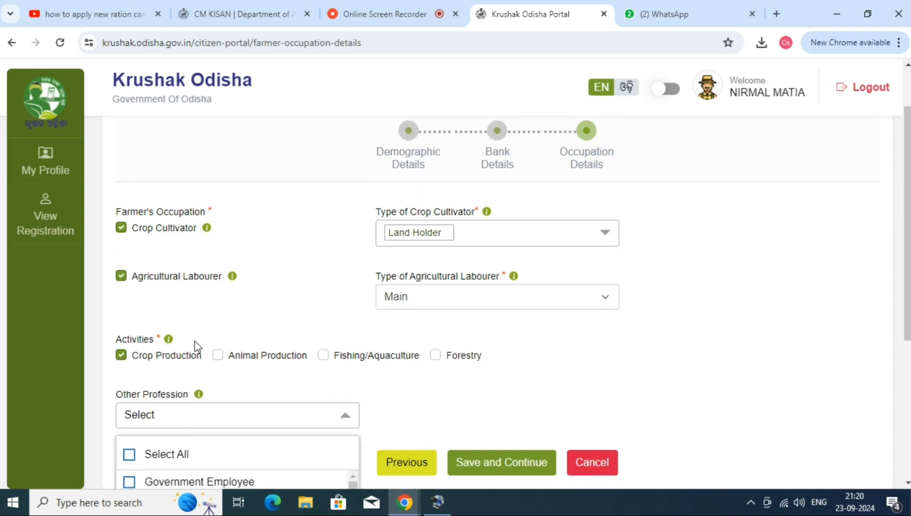
# Leave Other Profession unselected and save and continue the occupation details, confirming the registration.
pyautogui.scroll(-4, 206, 427)
pyautogui.scroll(-4, 192, 335)
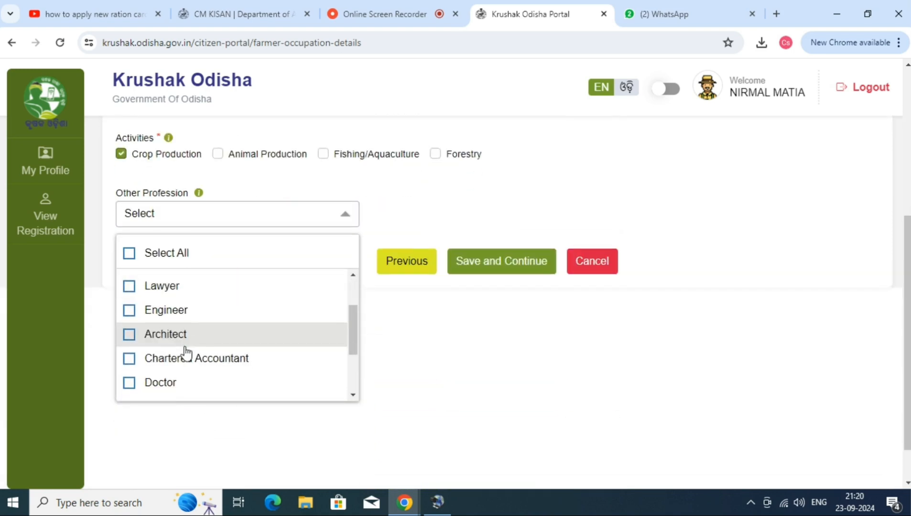
pyautogui.click(465, 333)
pyautogui.scroll(4, 473, 320)
pyautogui.click(503, 463)
pyautogui.click(430, 292)
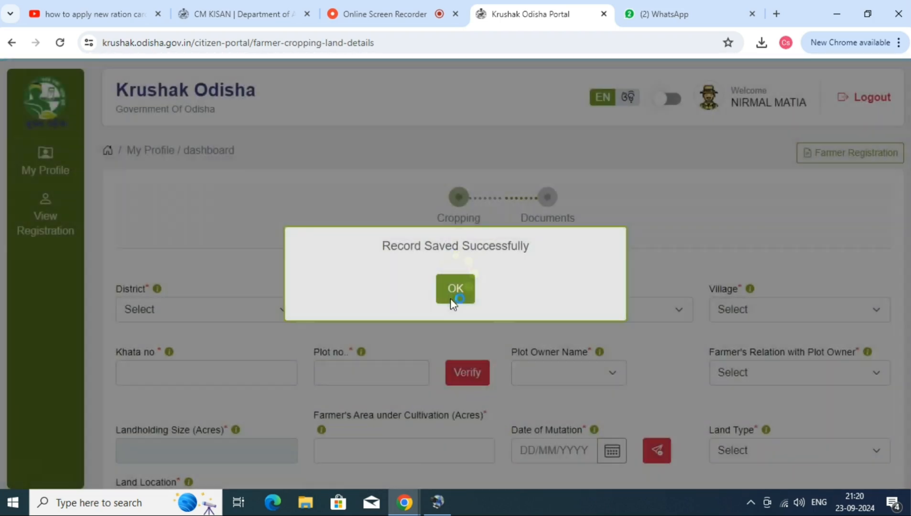
pyautogui.click(452, 297)
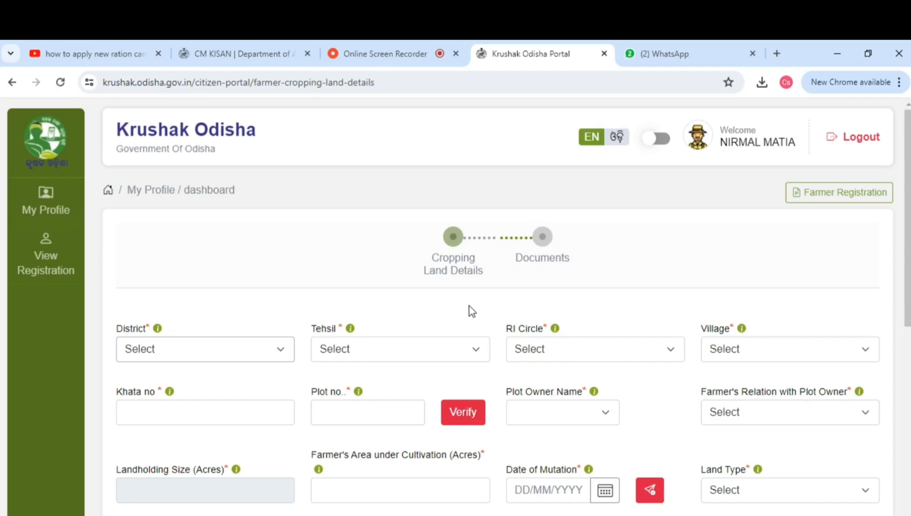
# Select the district ଢେଙ୍କାନାଳ in the cropping land details.
pyautogui.click(468, 344)
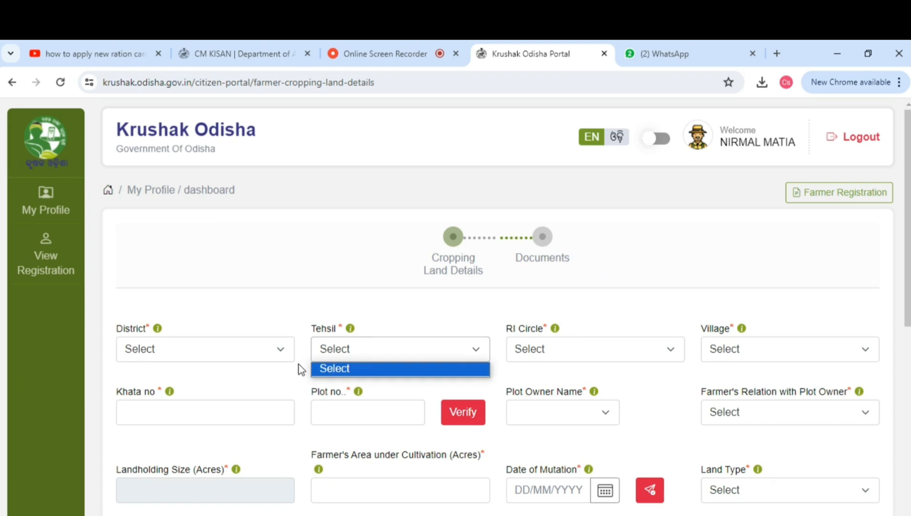
pyautogui.click(258, 358)
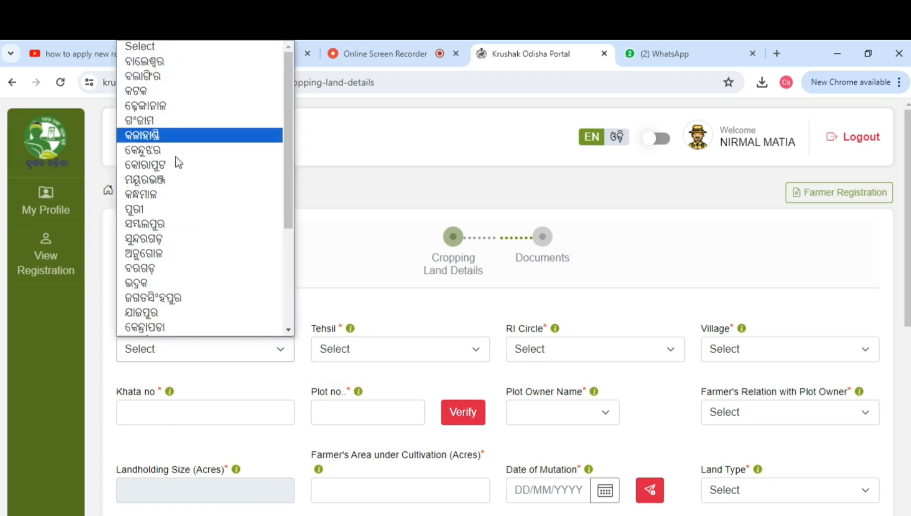
pyautogui.click(168, 106)
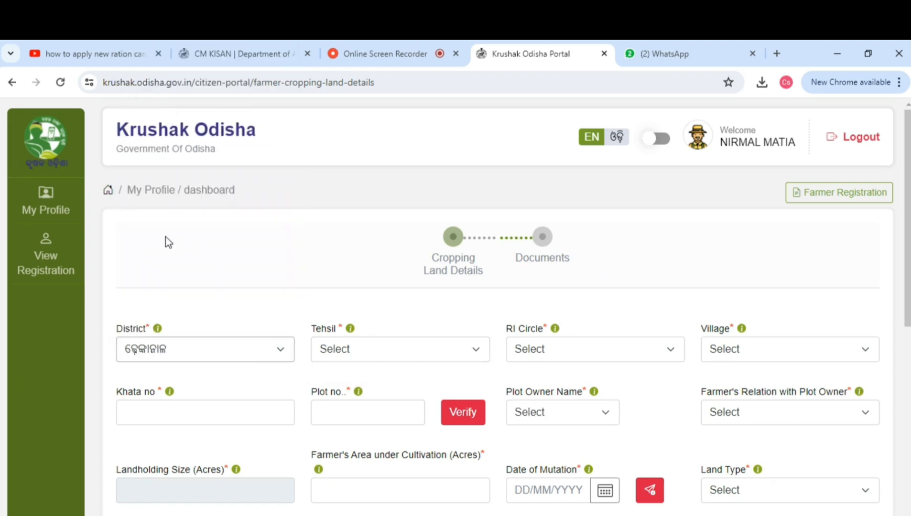
# Select the tehsil ଗଁଦିଆ.
pyautogui.click(373, 348)
pyautogui.click(373, 414)
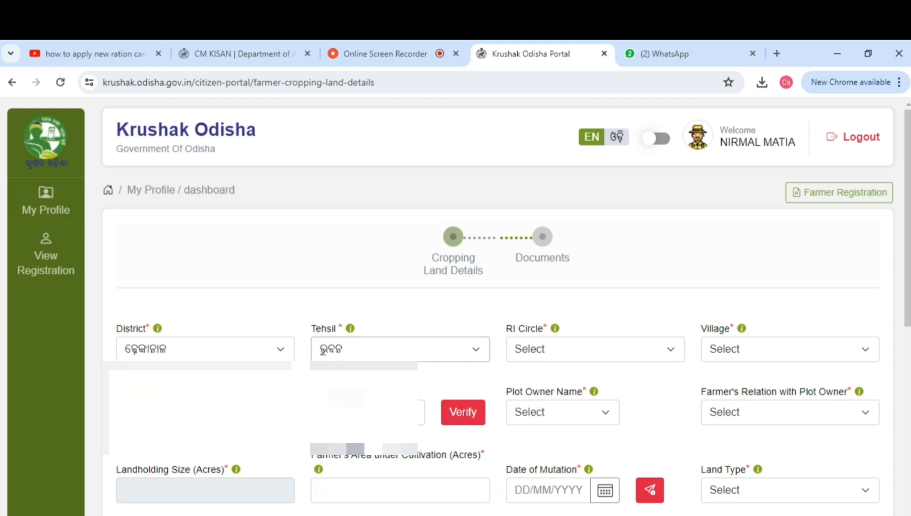
pyautogui.click(377, 356)
pyautogui.click(435, 386)
# Select the RI circle କପିଳାସ and the village ବିଶ୍ୱନାଥ ପୁର.
pyautogui.click(551, 349)
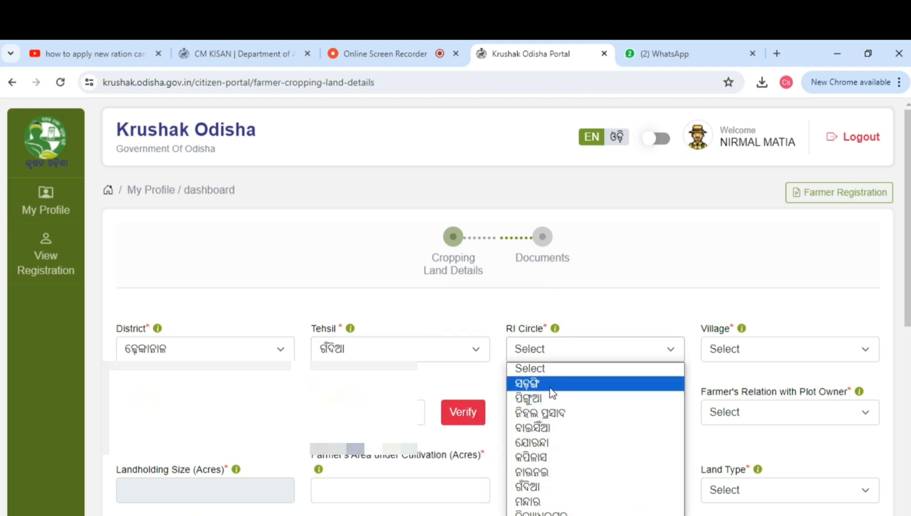
pyautogui.click(547, 459)
pyautogui.click(732, 350)
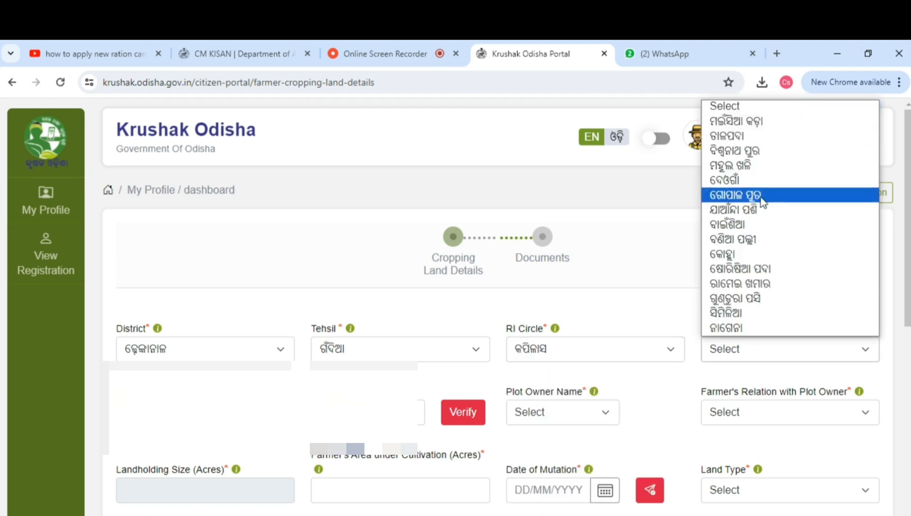
pyautogui.click(759, 154)
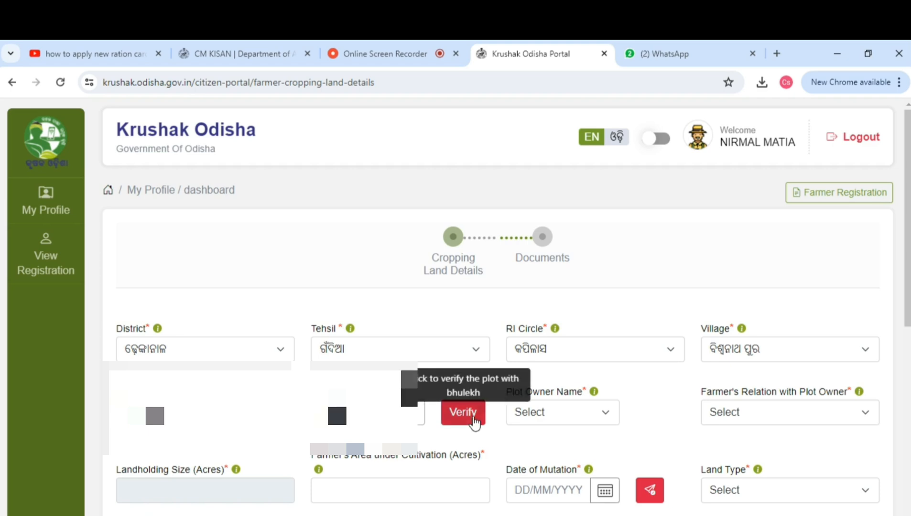
# Verify the khata and plot number with Bhulekh.
pyautogui.click(471, 419)
pyautogui.click(464, 411)
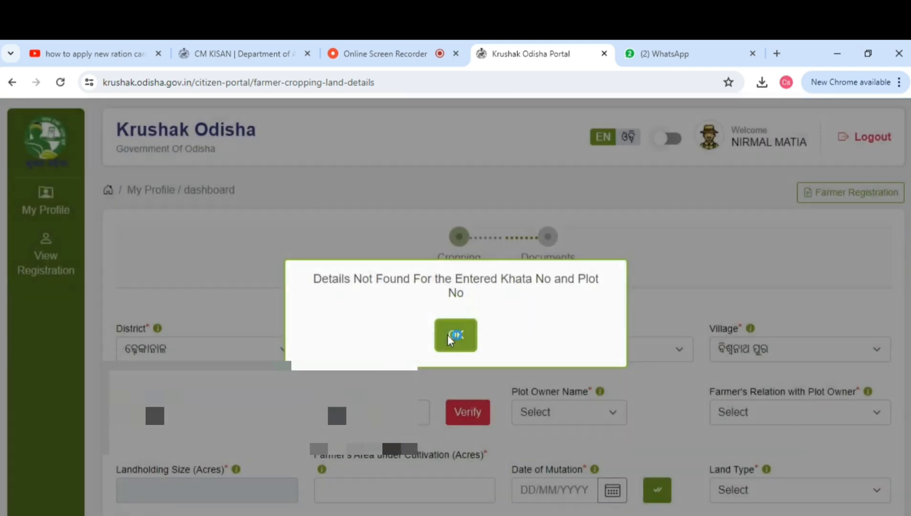
pyautogui.click(456, 333)
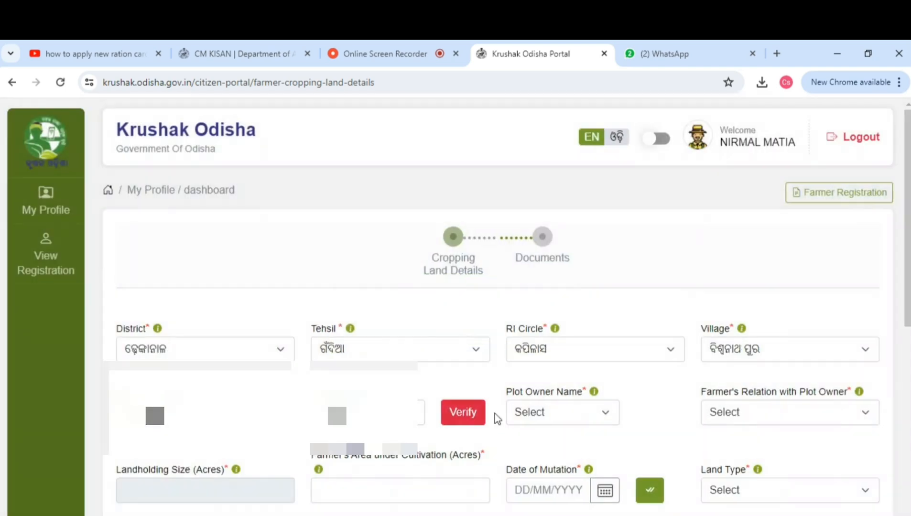
# Set the farmer's relation with the plot owner to Self.
pyautogui.click(548, 413)
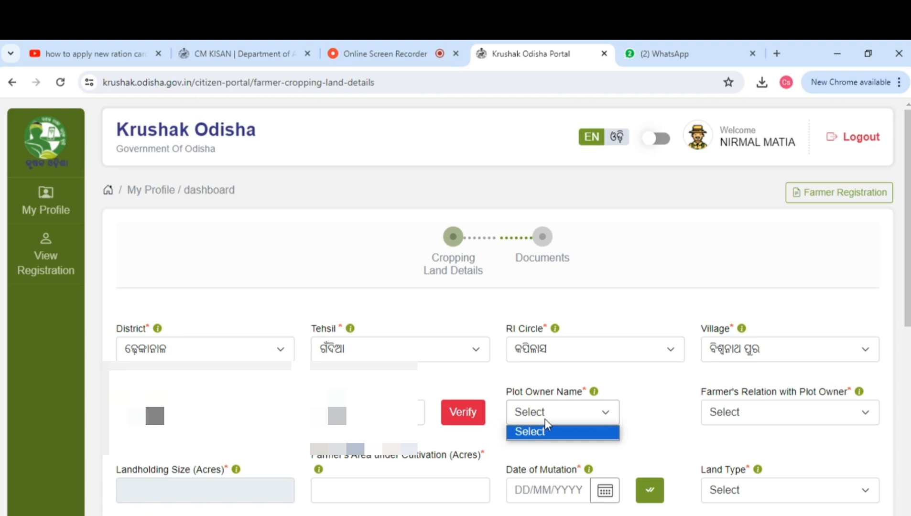
pyautogui.click(804, 417)
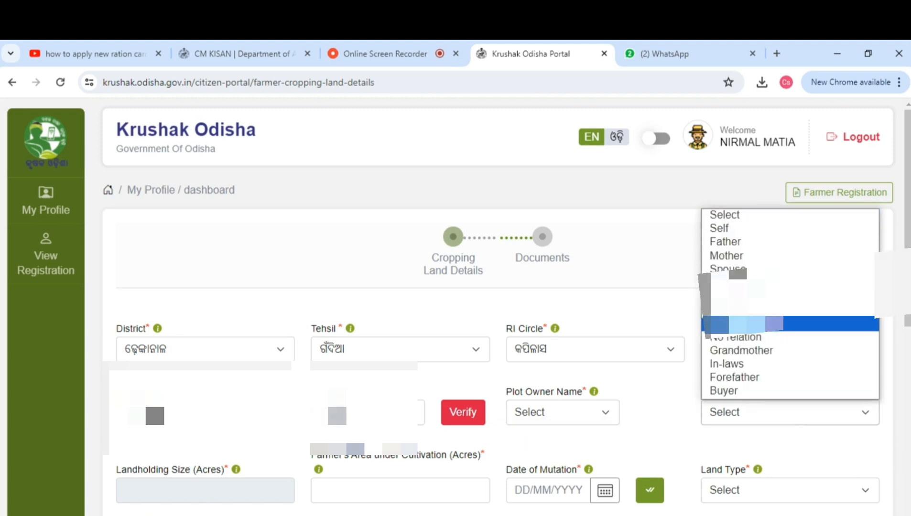
pyautogui.click(769, 233)
# Set the date of mutation to 04/09/2014 and the land type to Medium land.
pyautogui.scroll(-3, 242, 351)
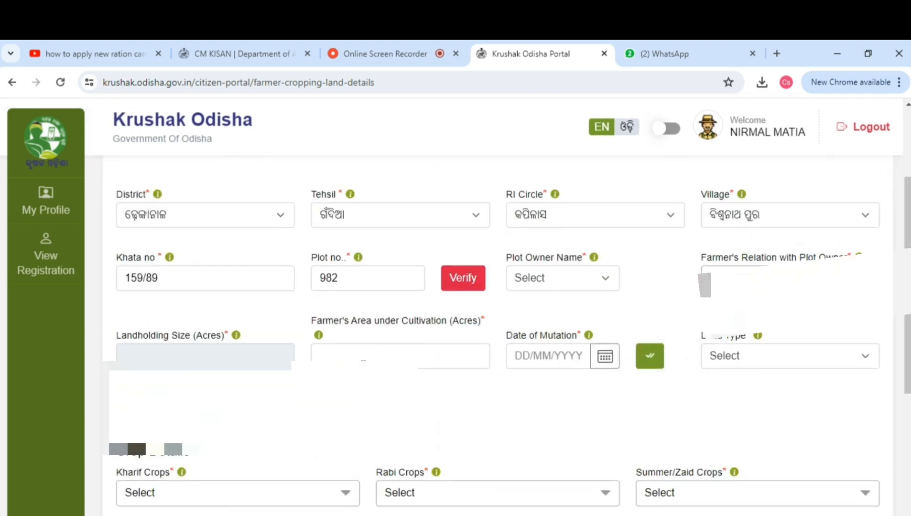
pyautogui.click(319, 356)
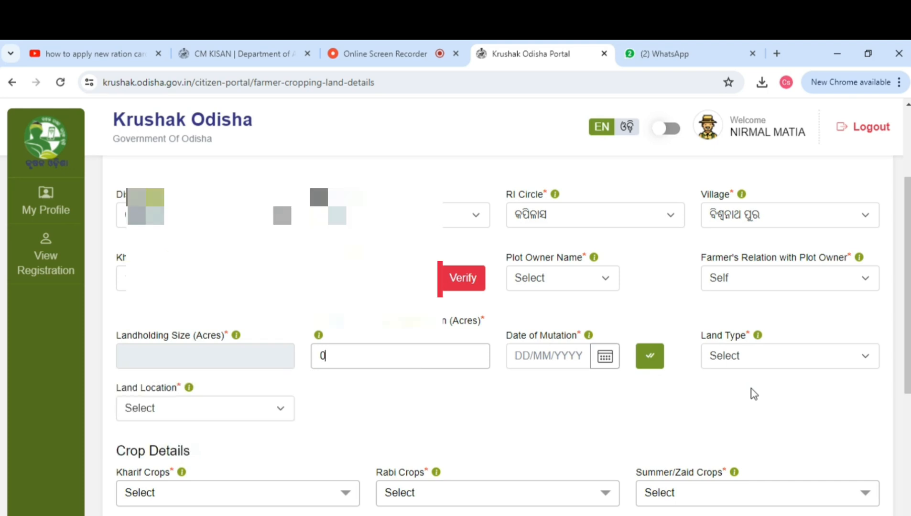
pyautogui.scroll(-2, 717, 373)
pyautogui.click(507, 286)
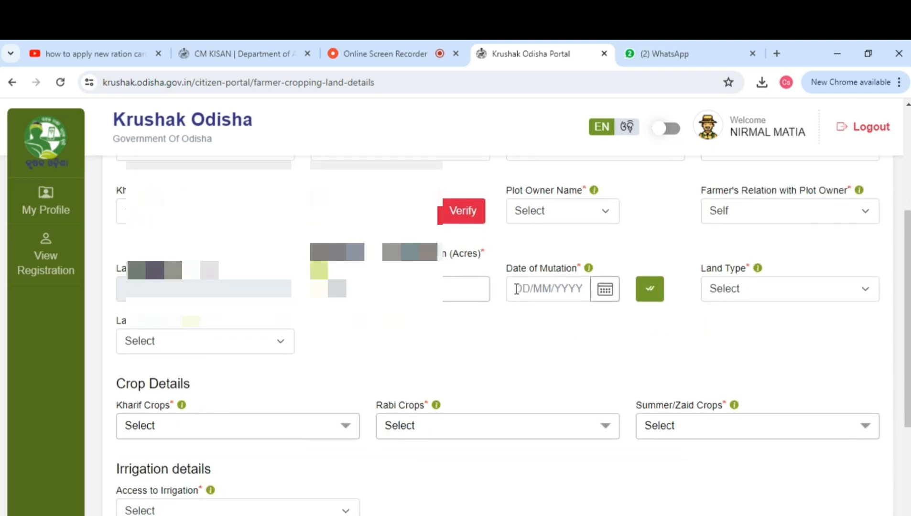
pyautogui.click(604, 318)
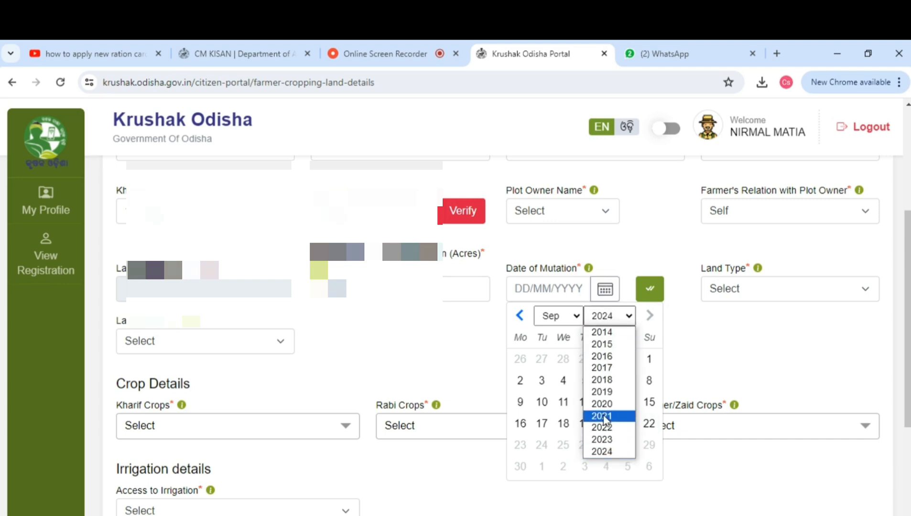
pyautogui.click(602, 332)
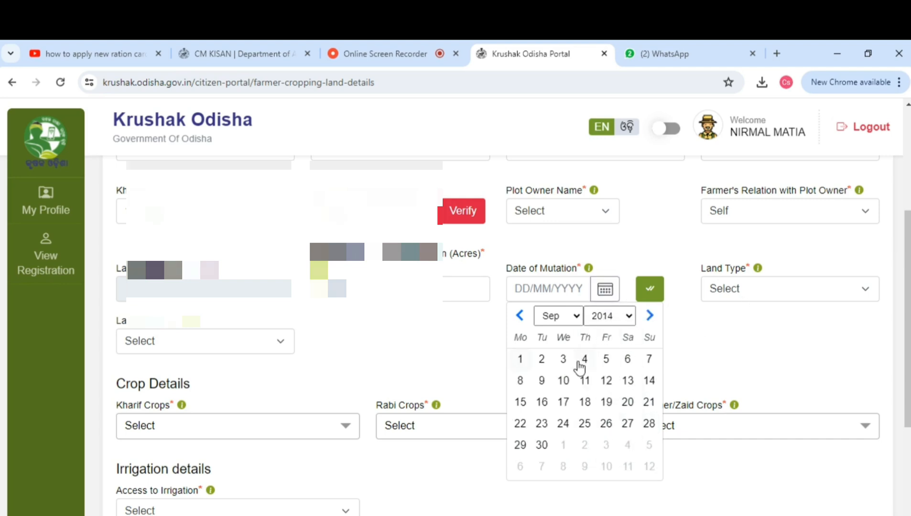
pyautogui.click(584, 359)
pyautogui.click(727, 290)
pyautogui.click(731, 336)
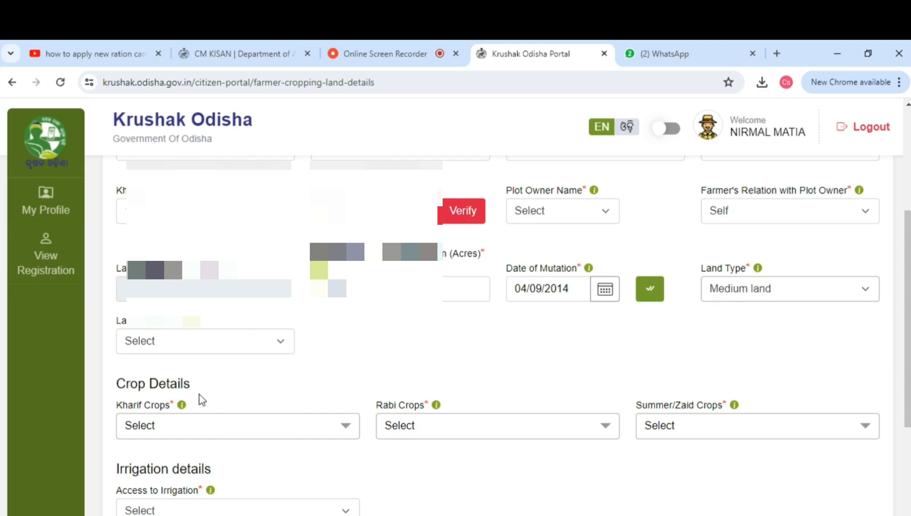
# Set the land location to Rural and choose Paddy as the Kharif crop.
pyautogui.click(197, 349)
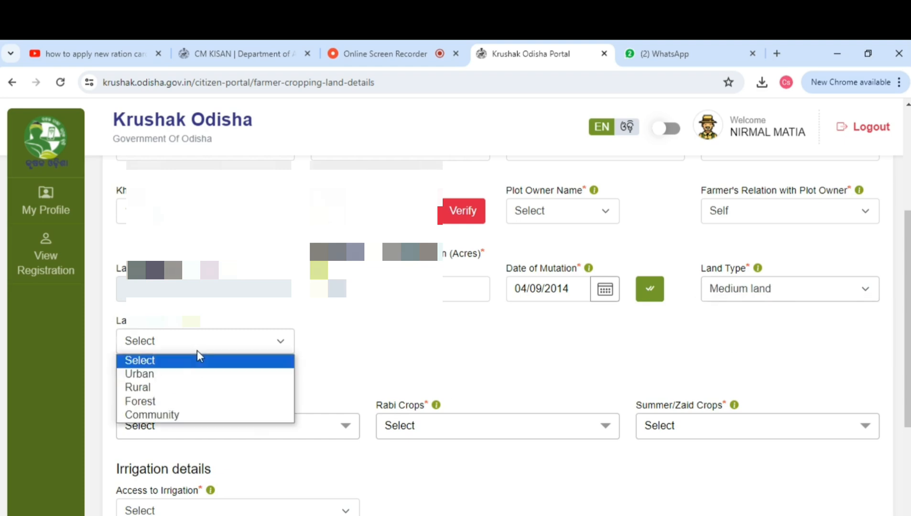
pyautogui.click(173, 387)
pyautogui.scroll(-4, 179, 386)
pyautogui.click(158, 253)
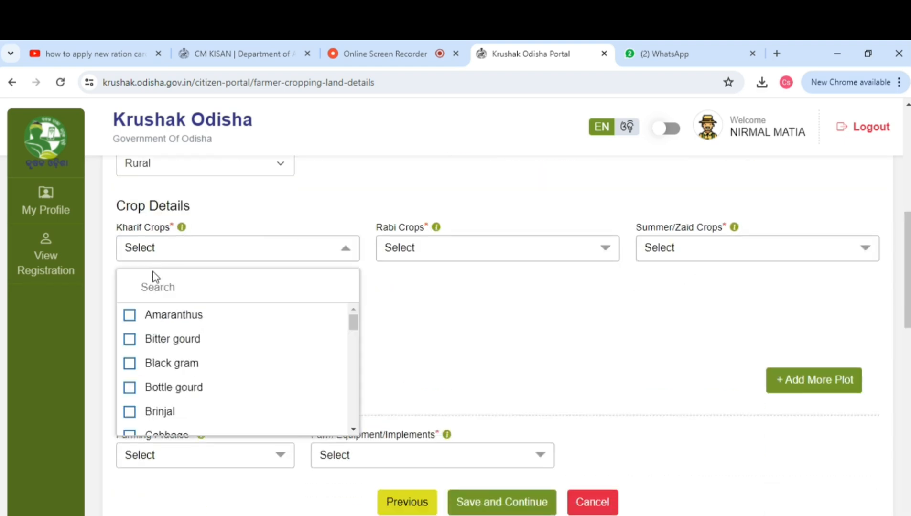
pyautogui.scroll(-3, 174, 378)
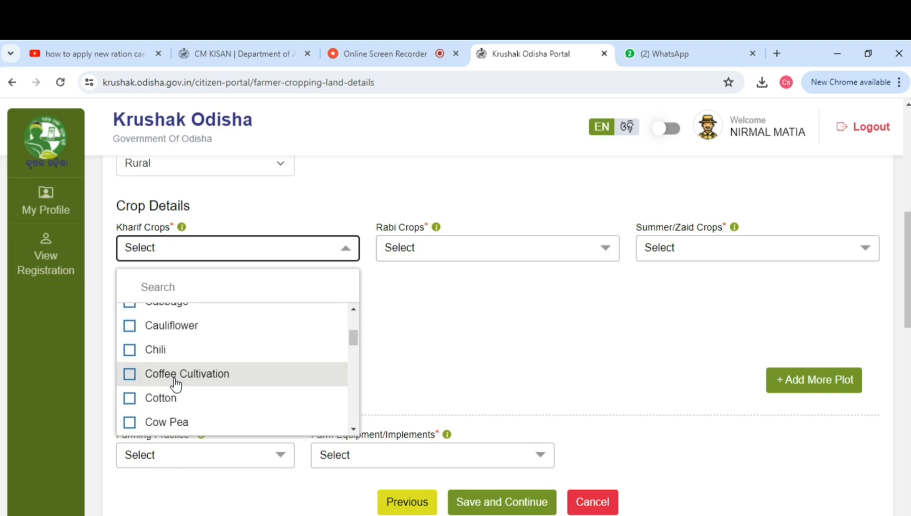
pyautogui.scroll(-10, 177, 384)
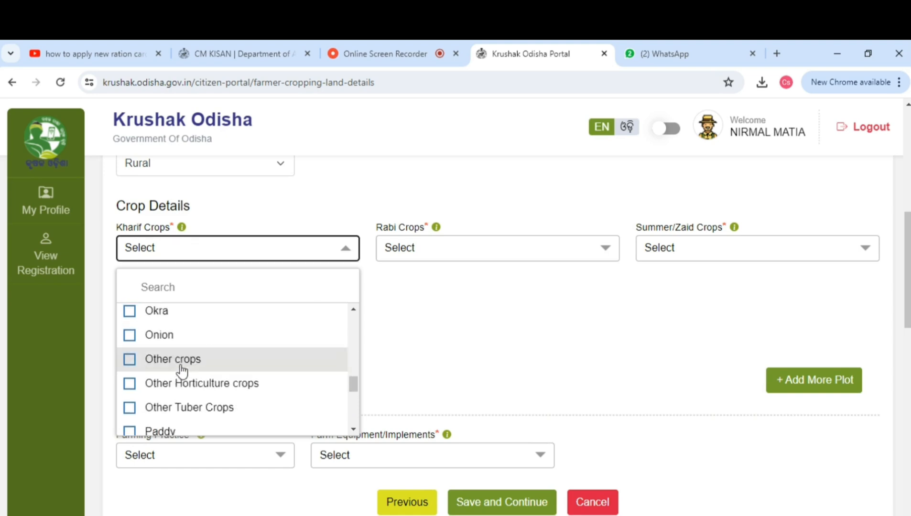
pyautogui.scroll(4, 177, 382)
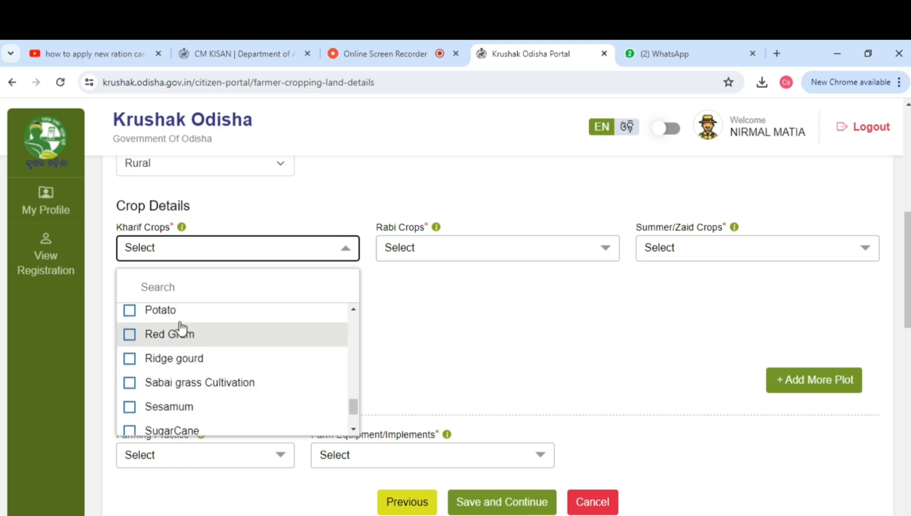
pyautogui.scroll(3, 172, 370)
pyautogui.click(173, 365)
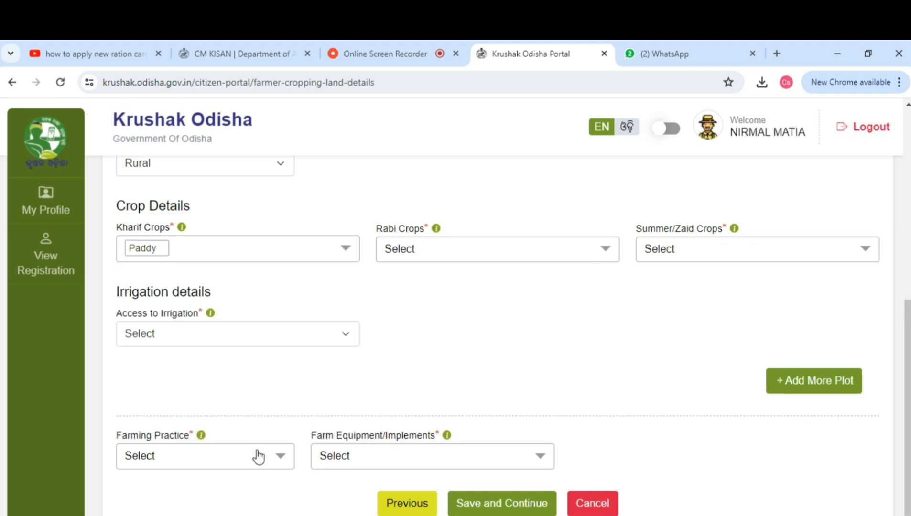
# Search for and select Paddy as both the Rabi crop and the Summer/Zaid crop.
pyautogui.click(463, 261)
pyautogui.scroll(-5, 470, 387)
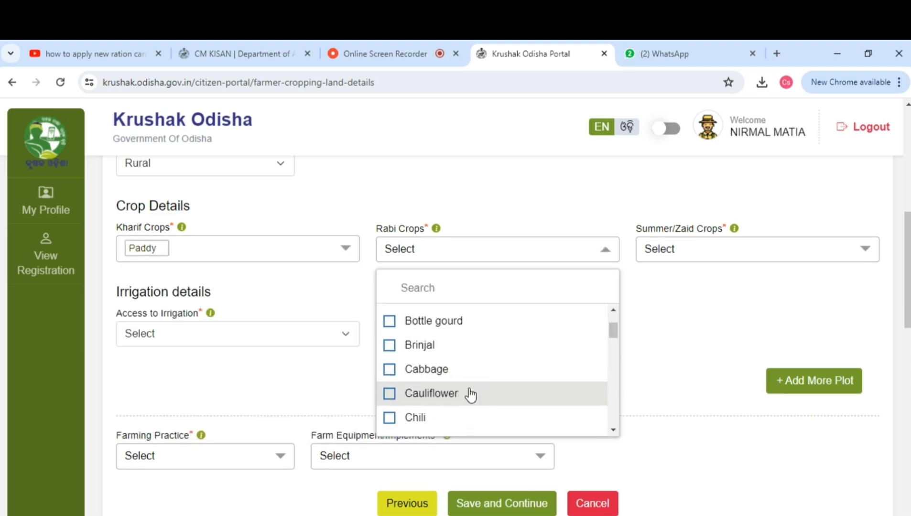
pyautogui.scroll(-10, 451, 416)
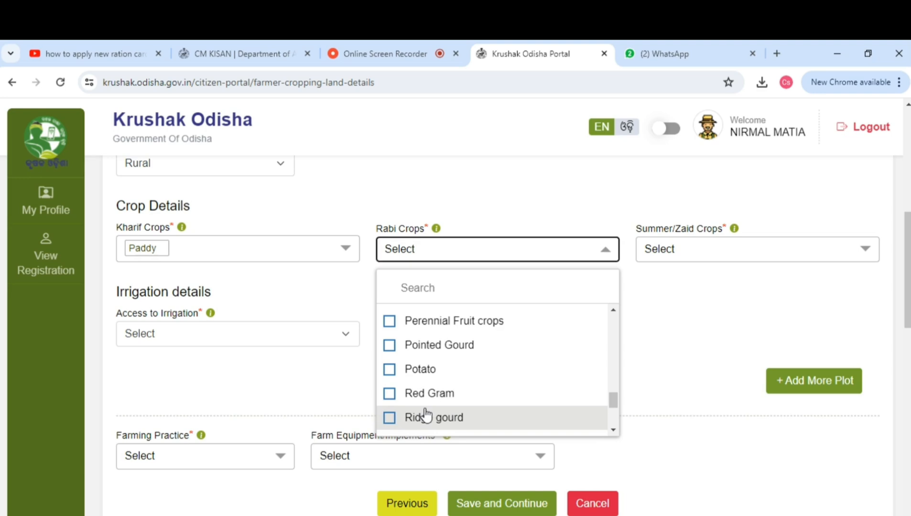
pyautogui.scroll(-3, 425, 375)
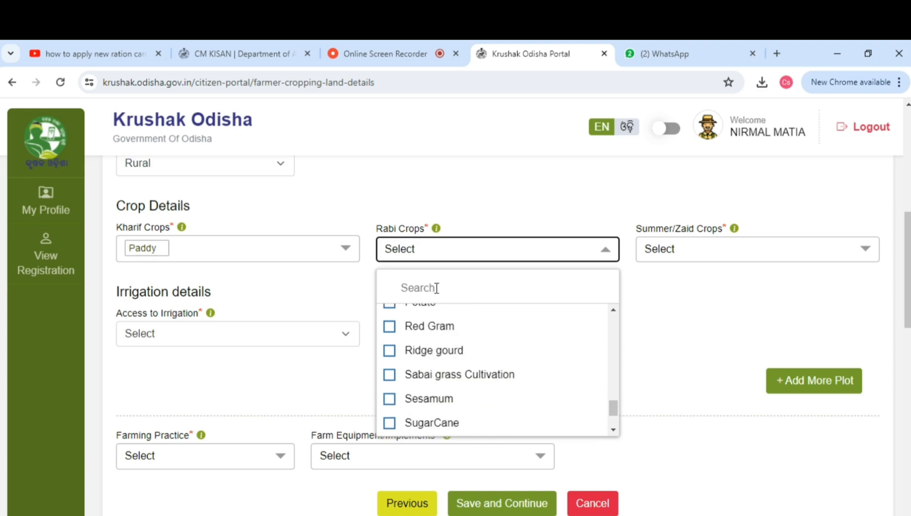
pyautogui.click(437, 288)
pyautogui.write('PAD')
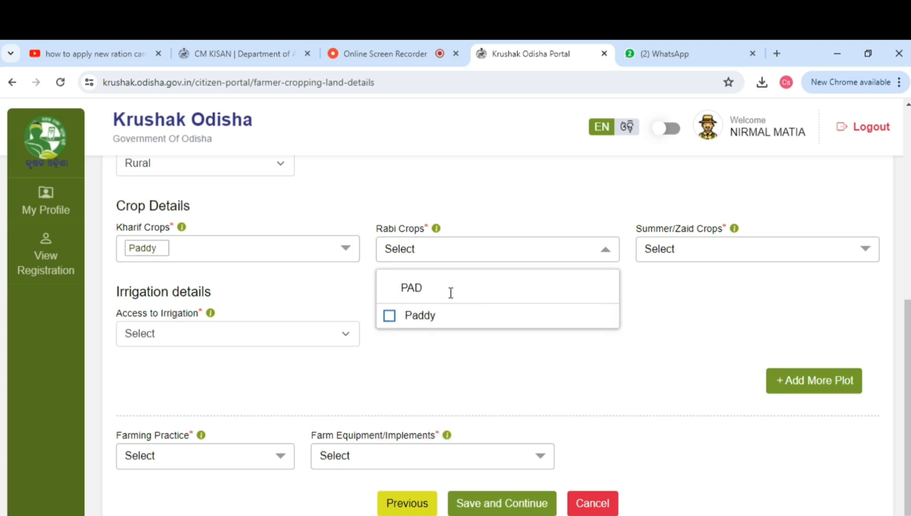
pyautogui.click(436, 316)
pyautogui.click(709, 248)
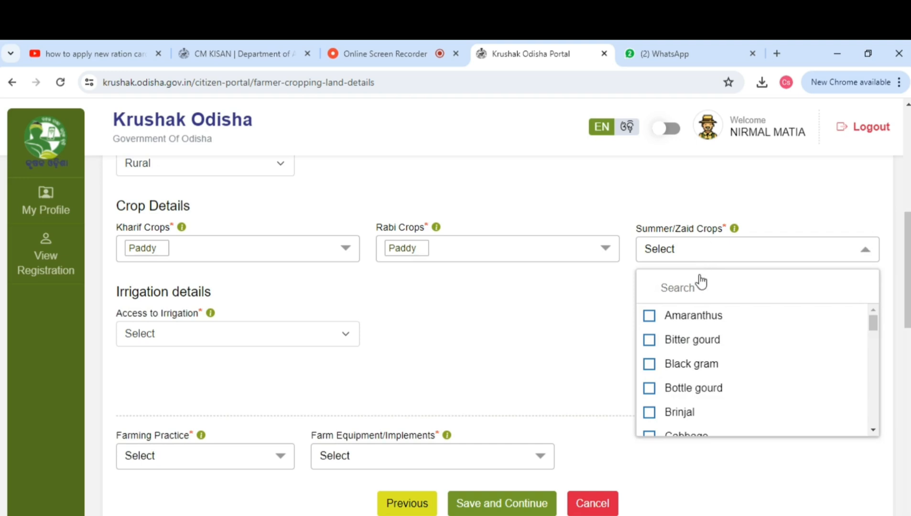
pyautogui.click(669, 289)
pyautogui.write('PAD')
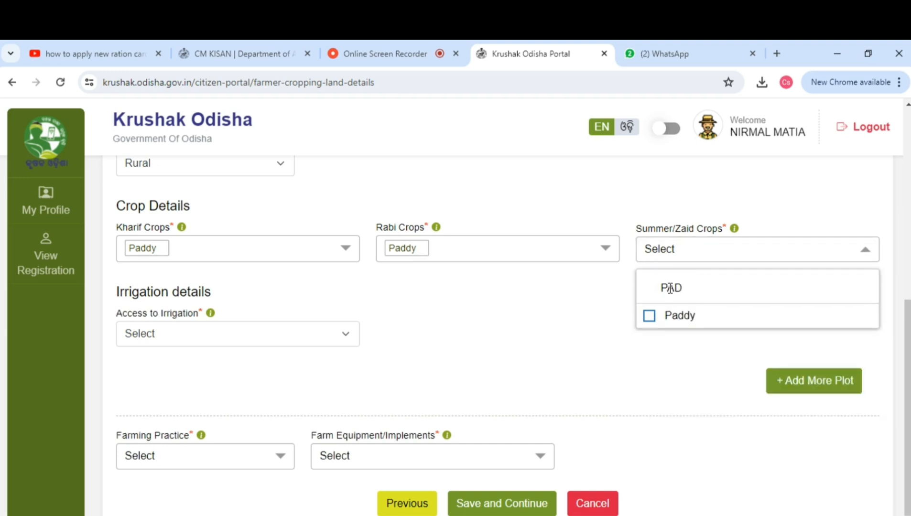
pyautogui.click(665, 317)
# Set access to irrigation to Yes and try to save and continue.
pyautogui.click(151, 334)
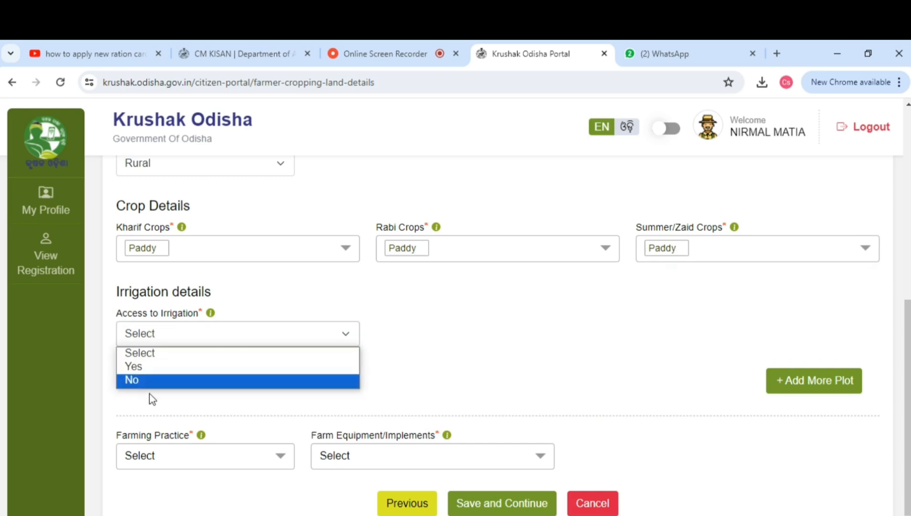
pyautogui.click(158, 370)
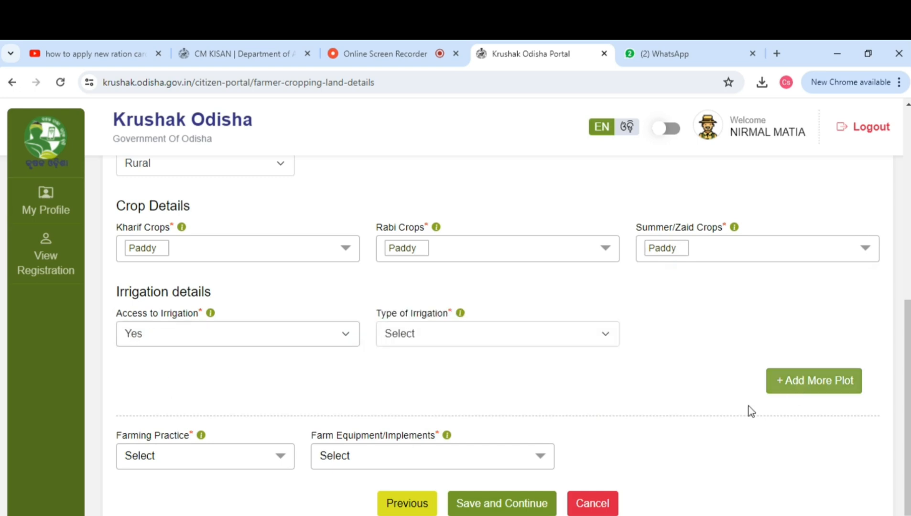
pyautogui.click(496, 504)
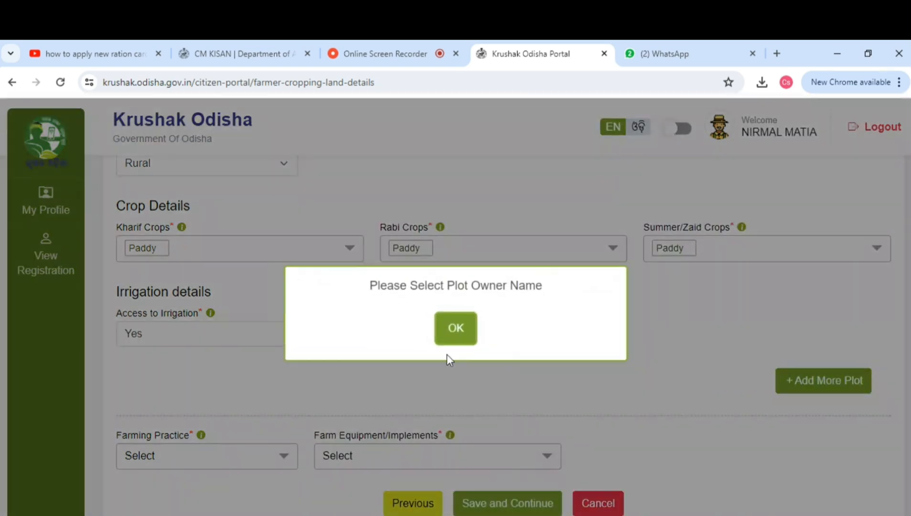
pyautogui.click(445, 329)
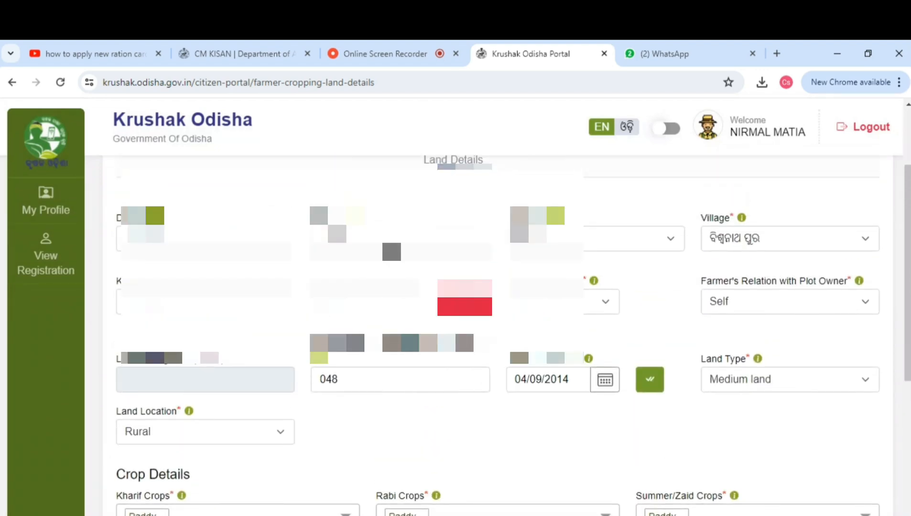
# Change the village to ଯାଆଁଳି ପଶି.
pyautogui.click(556, 305)
pyautogui.click(555, 305)
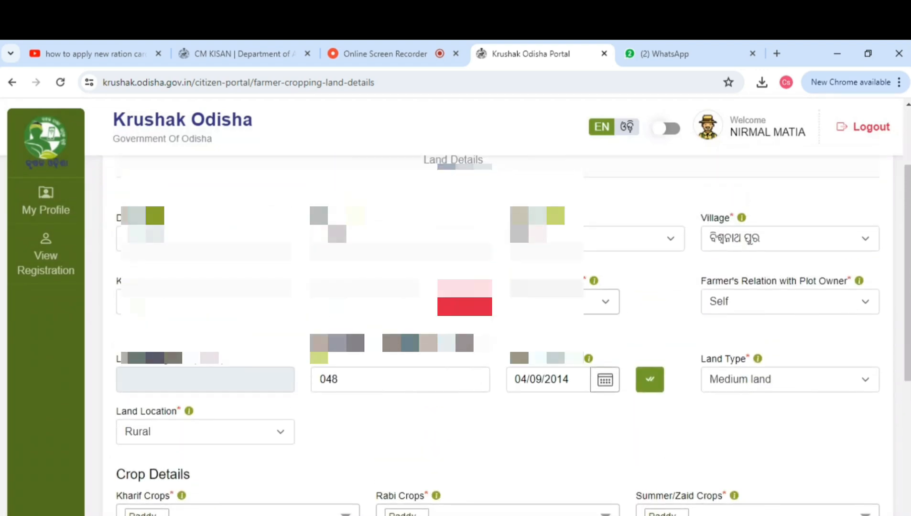
pyautogui.click(464, 303)
pyautogui.click(763, 241)
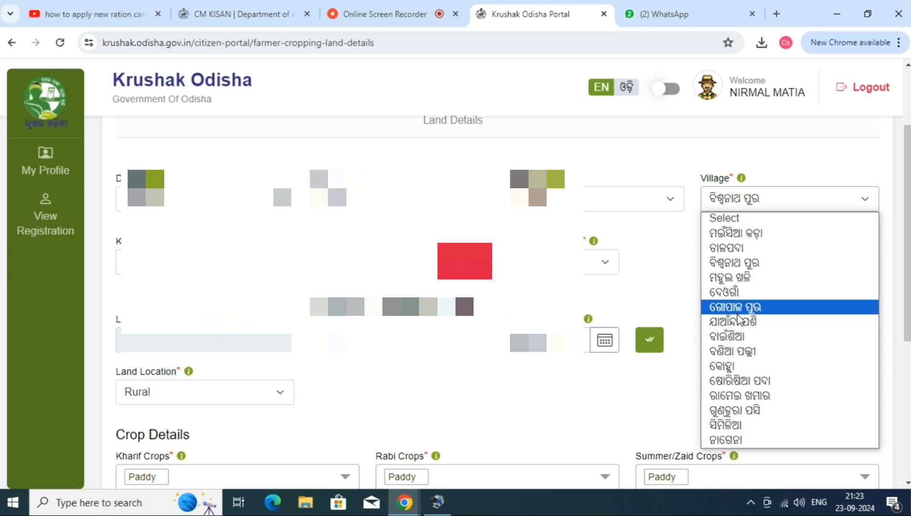
pyautogui.click(736, 321)
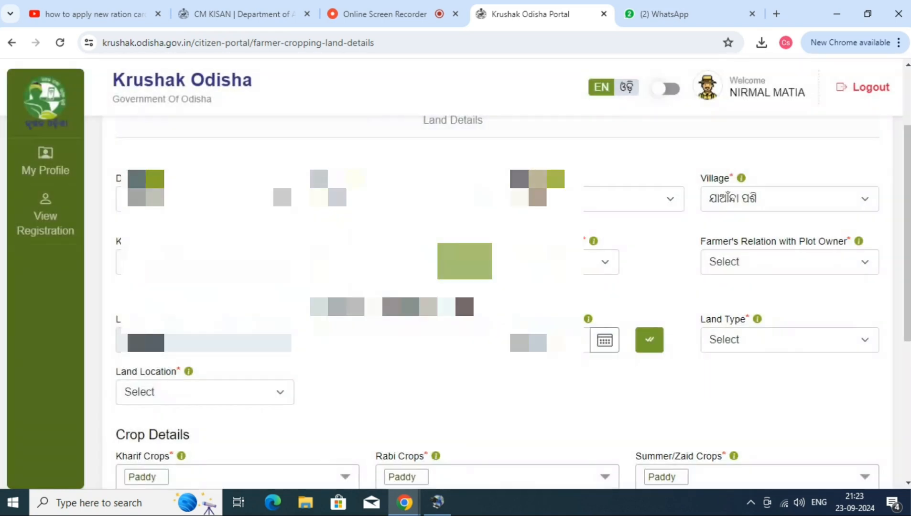
# Select the plot owner's name and set the farmer's relation with the plot owner to Self.
pyautogui.click(605, 262)
pyautogui.click(550, 301)
pyautogui.click(790, 262)
pyautogui.click(731, 296)
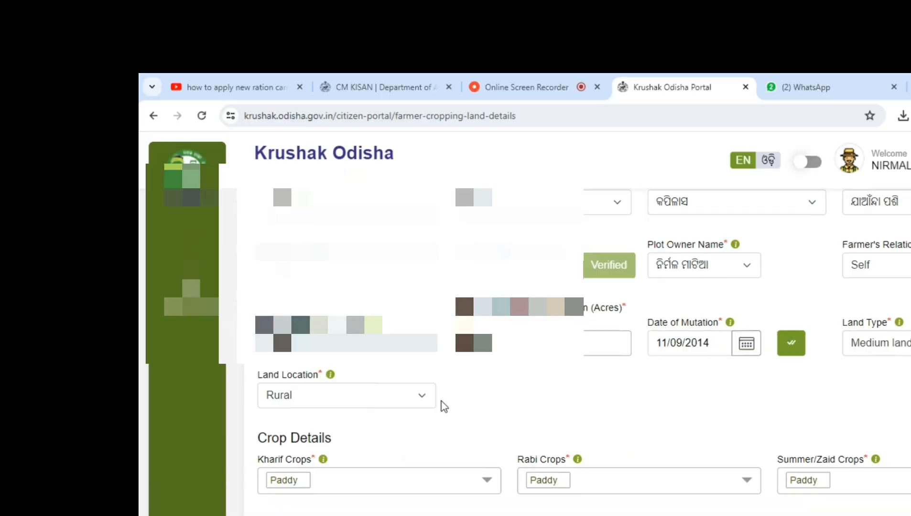
# Dismiss the area warning and save the cropping land details to continue to the Documents step.
pyautogui.scroll(-4, 300, 332)
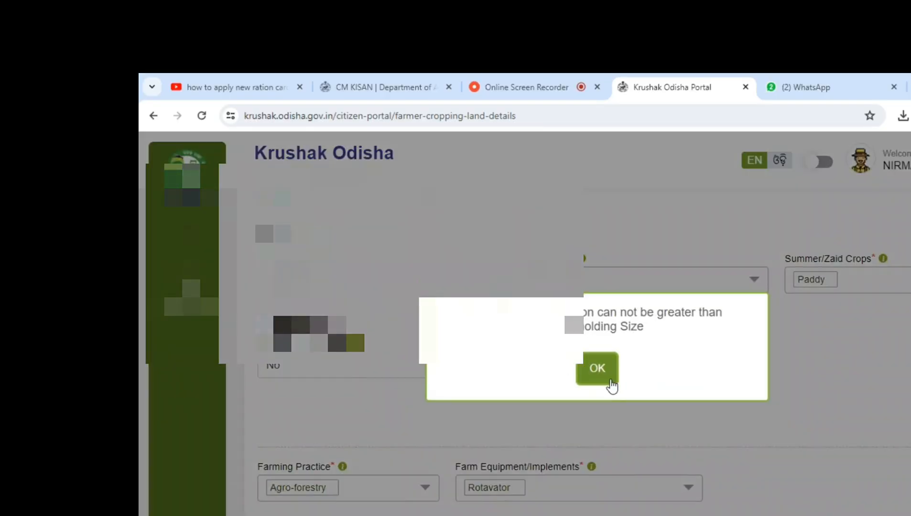
pyautogui.click(598, 381)
pyautogui.scroll(2, 601, 365)
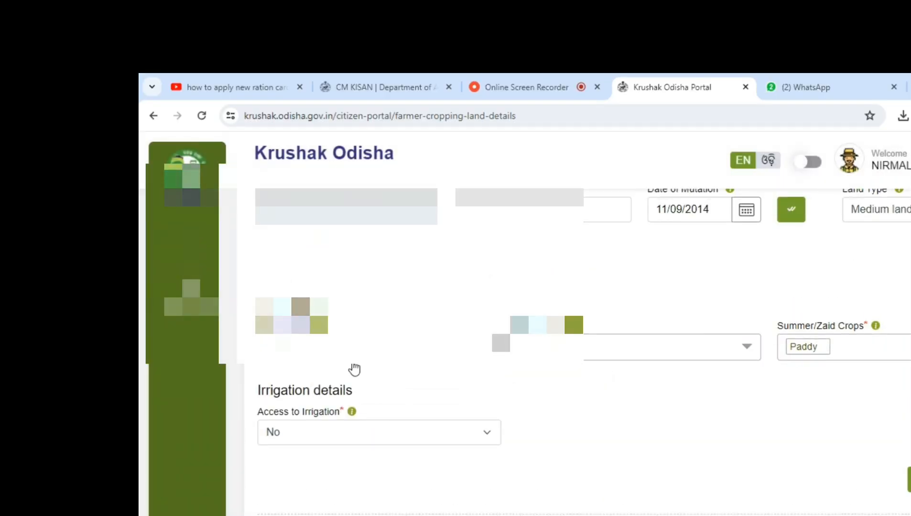
pyautogui.scroll(2, 356, 368)
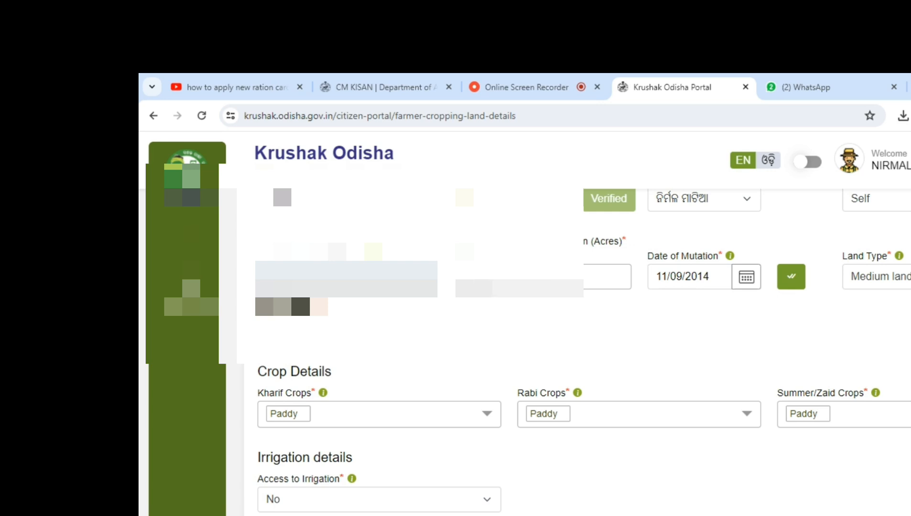
pyautogui.scroll(-3, 492, 393)
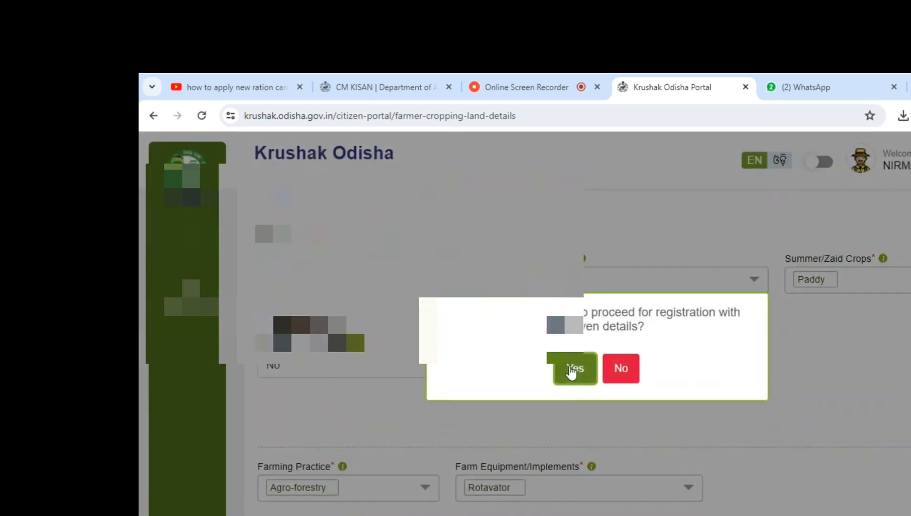
pyautogui.click(573, 370)
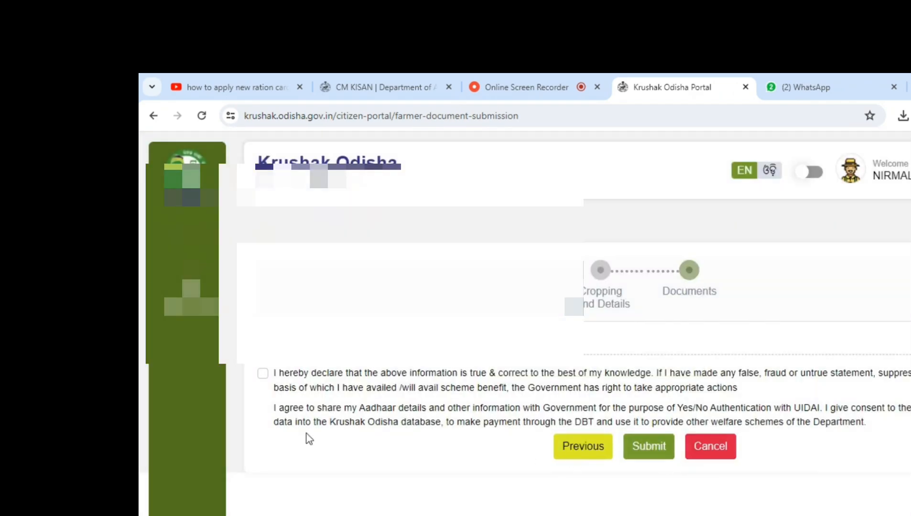
# Accept the declaration, submit the application and confirm the submission.
pyautogui.click(263, 374)
pyautogui.click(646, 448)
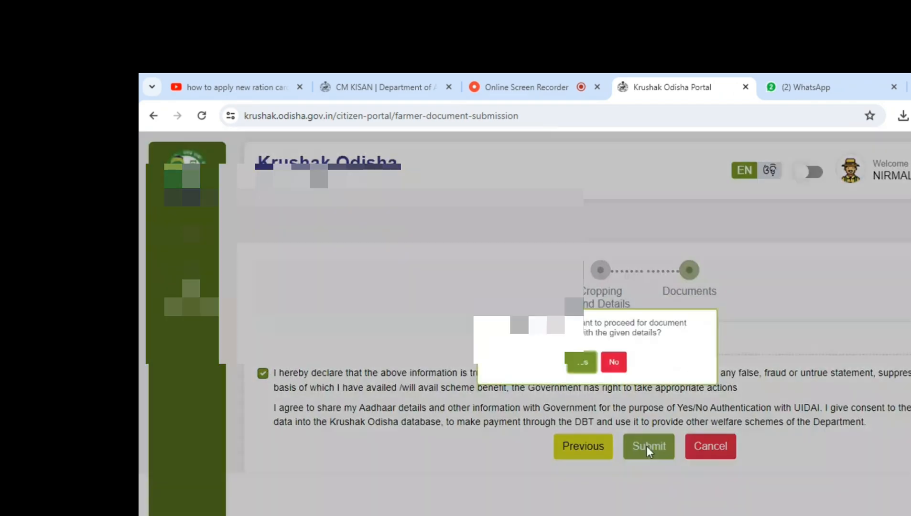
pyautogui.click(567, 372)
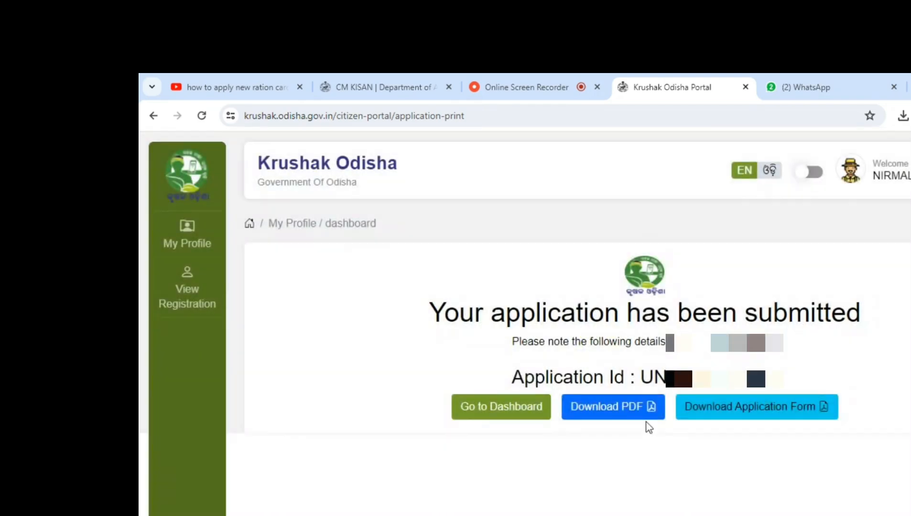
# Download the submission PDF and open the downloaded file.
pyautogui.click(631, 412)
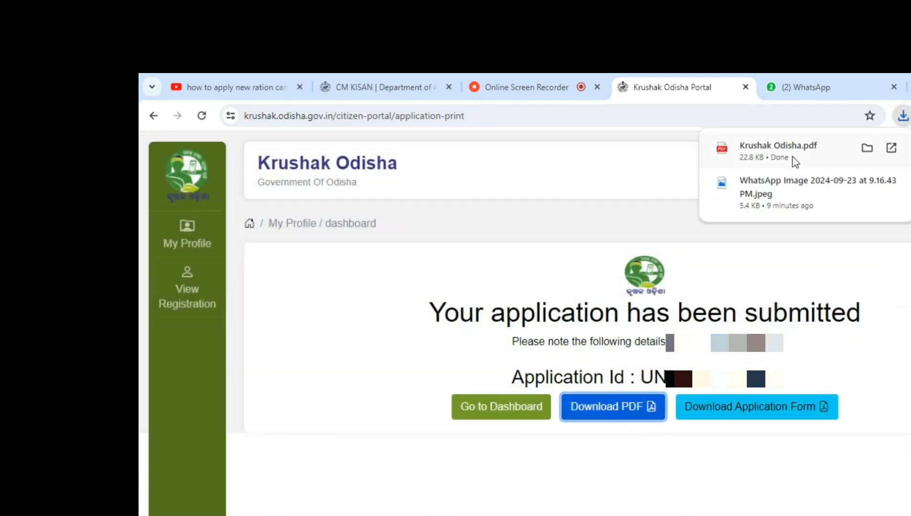
pyautogui.click(793, 157)
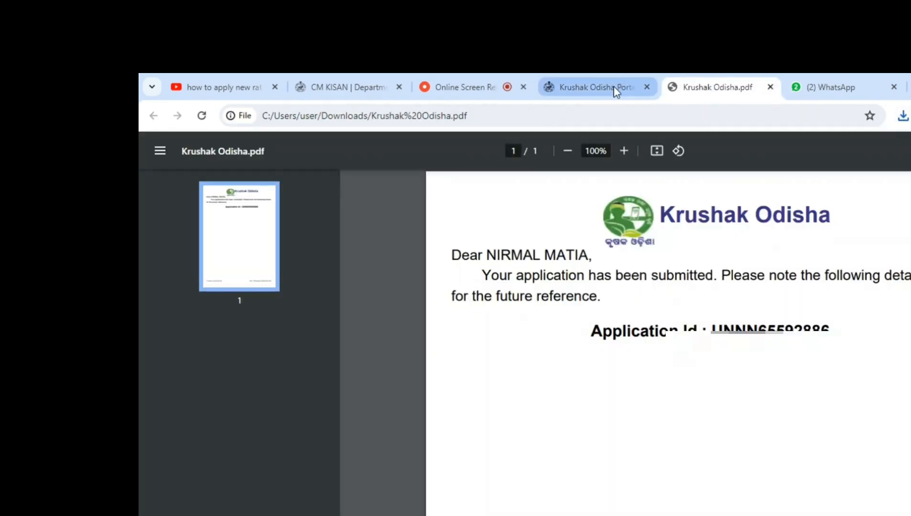
# Open the application form from the portal and scroll through its pages.
pyautogui.click(614, 83)
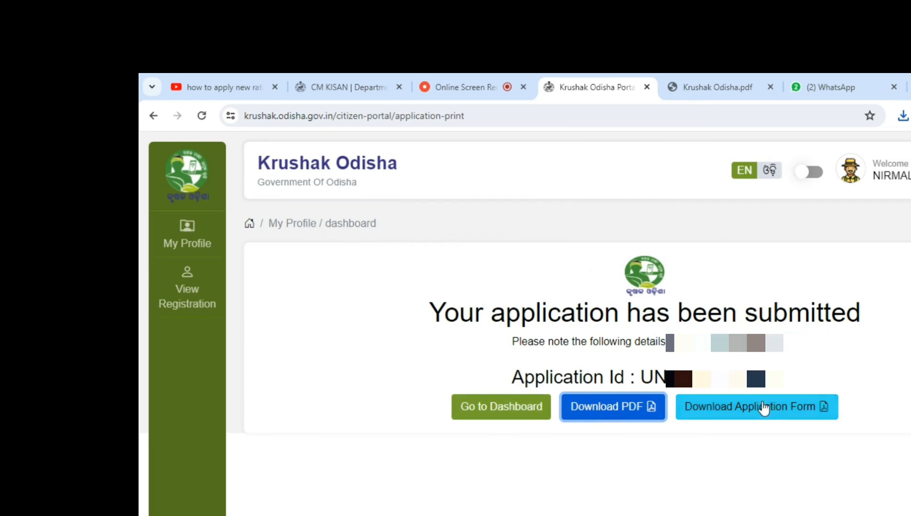
pyautogui.click(764, 407)
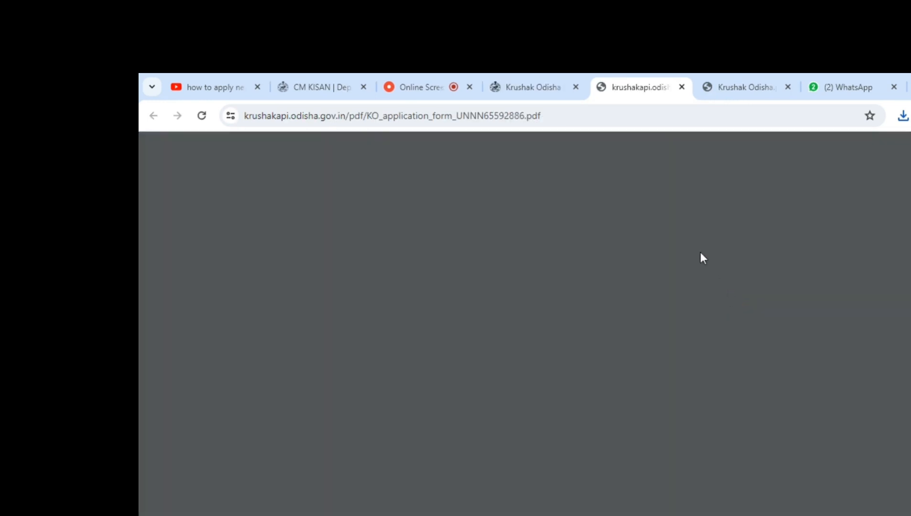
pyautogui.scroll(-15, 655, 340)
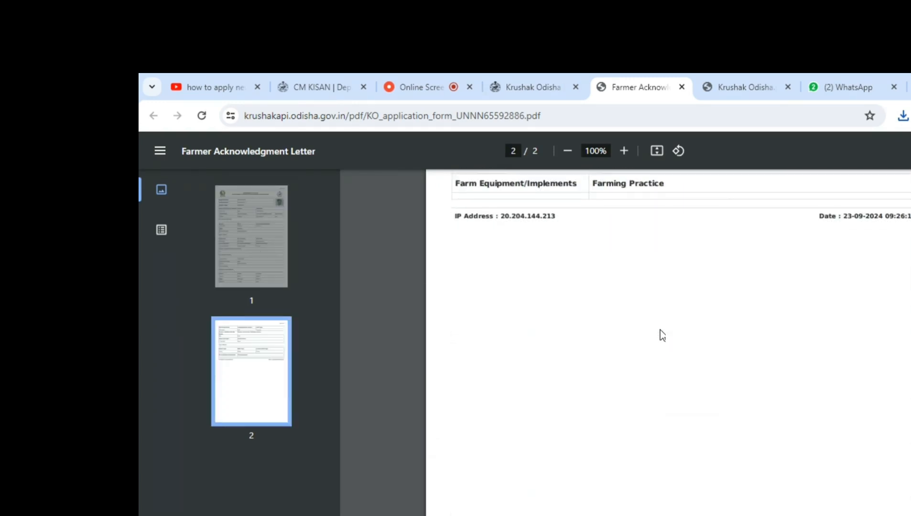
pyautogui.scroll(12, 659, 337)
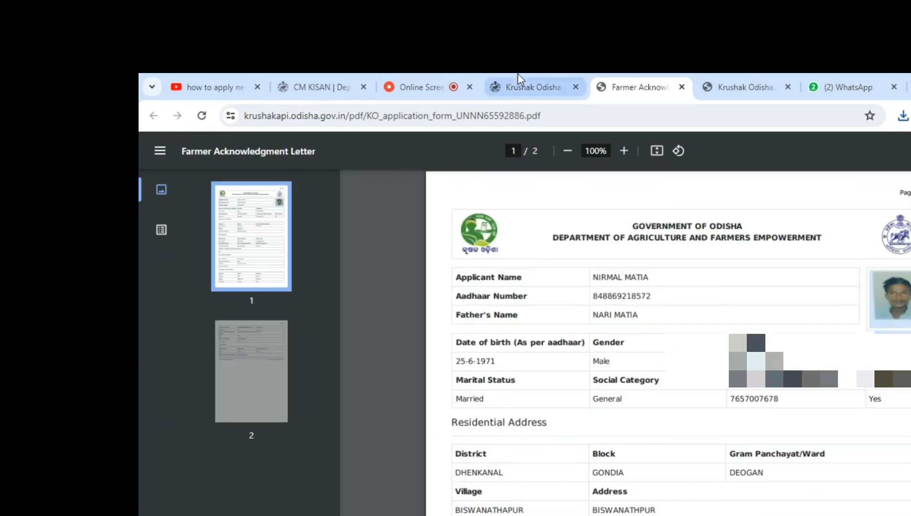
pyautogui.click(540, 86)
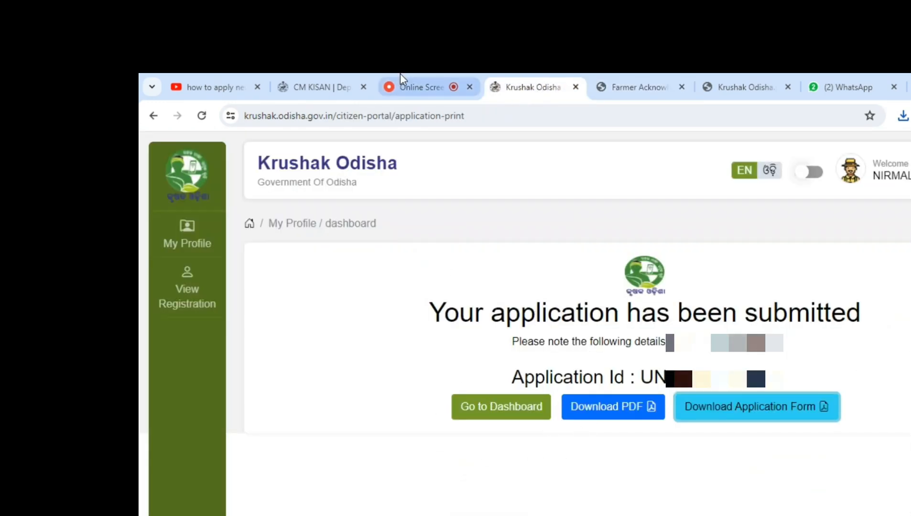
pyautogui.click(419, 81)
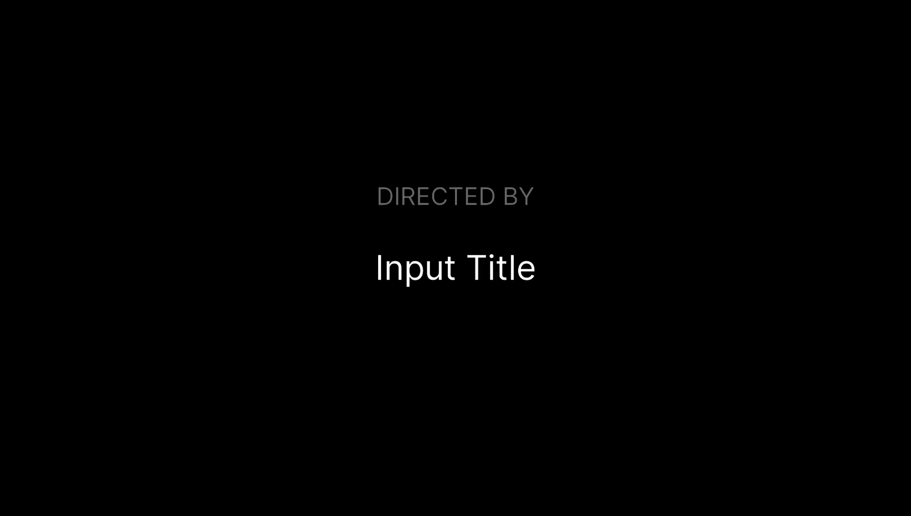